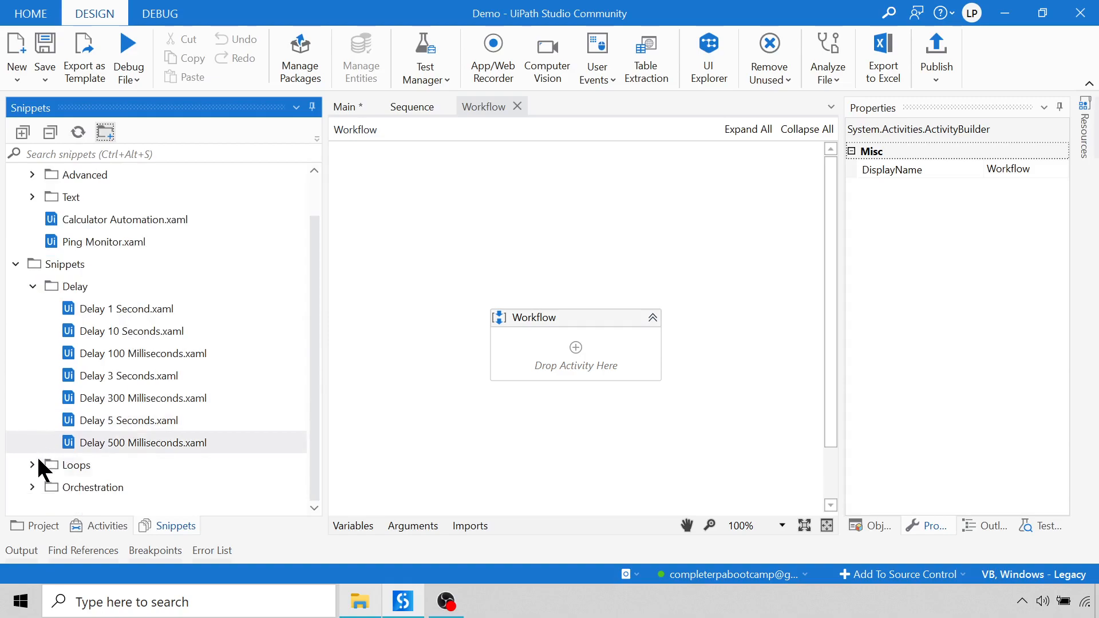
Expand the Loops and Orchestration snippet folders and look through the available snippets
{"action": "left_click", "coordinate": [32, 461]}
{"action": "scroll", "coordinate": [40, 462], "scroll_direction": "down", "scroll_amount": 2}
{"action": "left_click", "coordinate": [34, 487]}
{"action": "scroll", "coordinate": [43, 423], "scroll_direction": "down", "scroll_amount": 4}
{"action": "scroll", "coordinate": [43, 413], "scroll_direction": "up", "scroll_amount": 7}
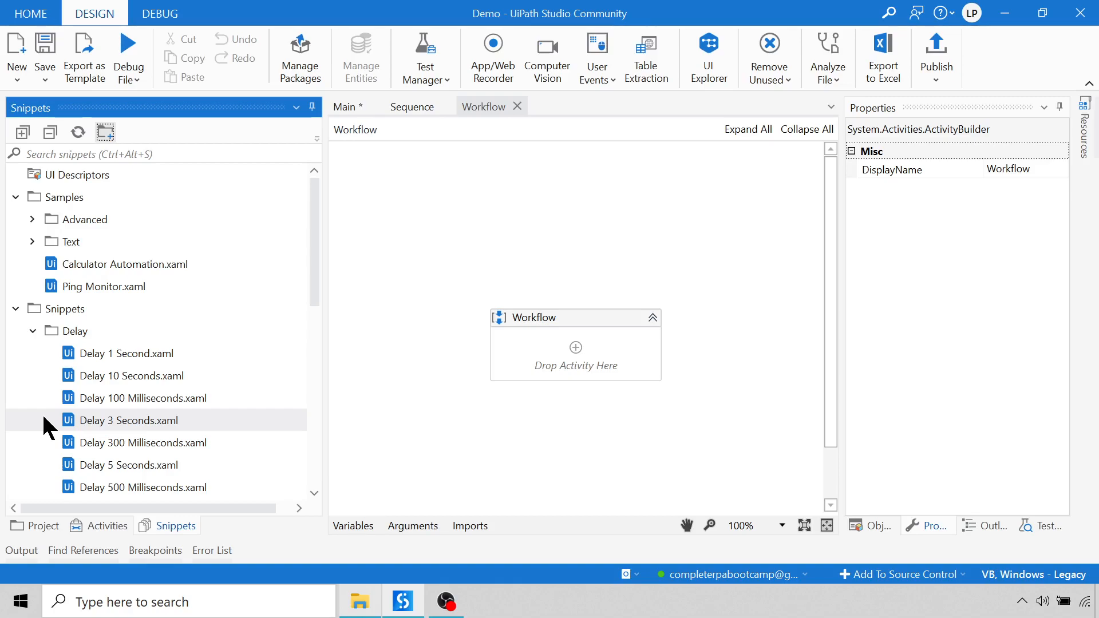
{"action": "scroll", "coordinate": [108, 400], "scroll_direction": "down", "scroll_amount": 1}
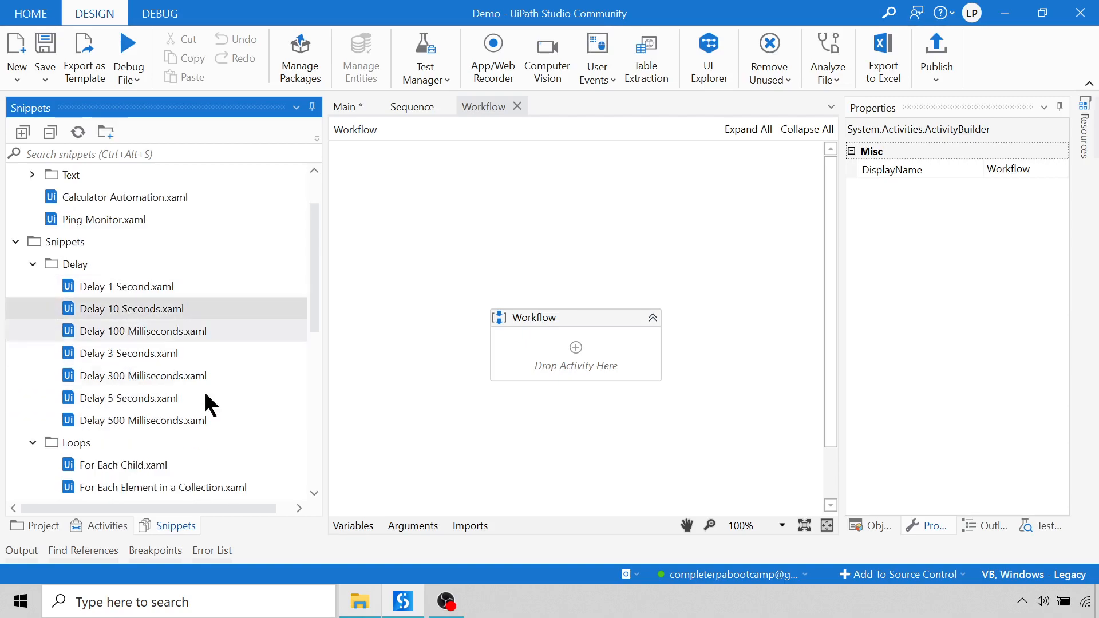
Insert the Delay 10 Seconds snippet into the Workflow sequence and examine its Duration expression
{"action": "left_click_drag", "start_coordinate": [98, 312], "coordinate": [578, 366]}
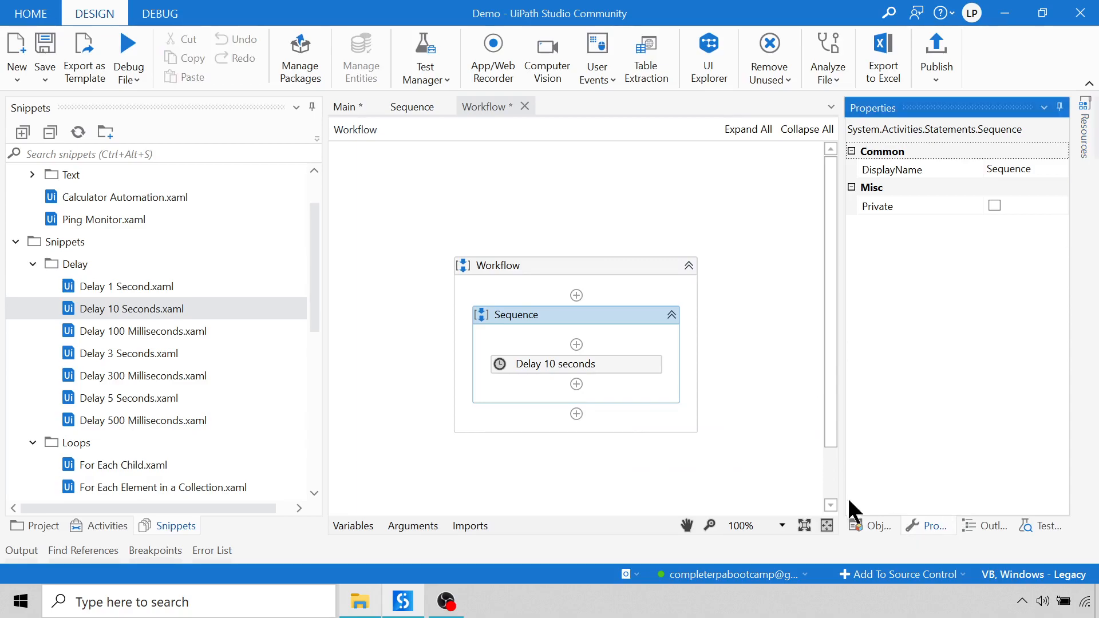
{"action": "left_click", "coordinate": [548, 368]}
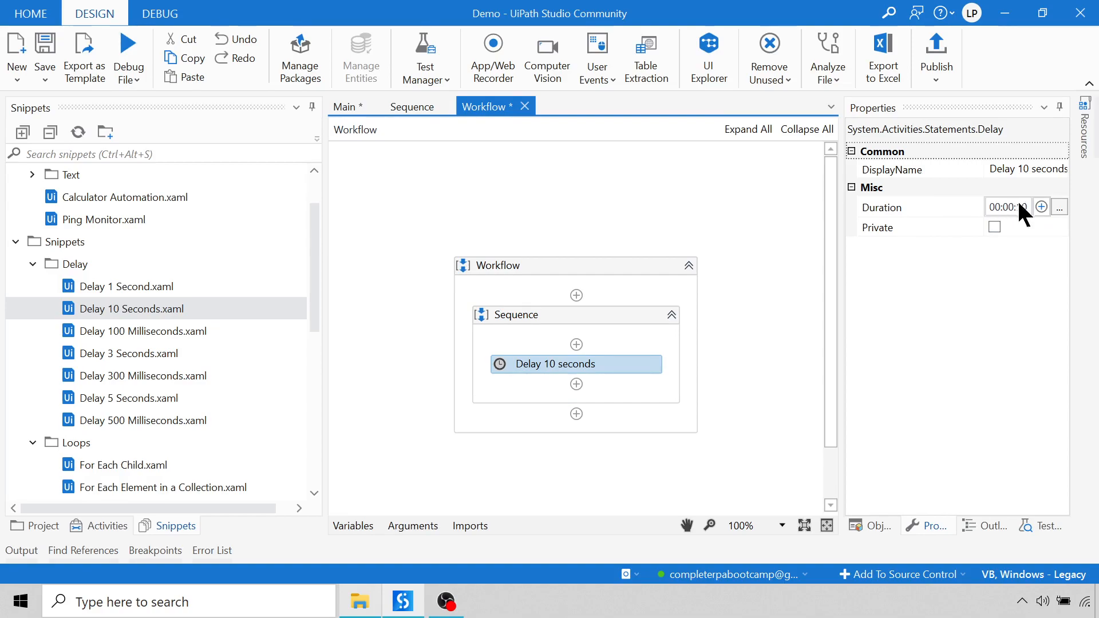
{"action": "left_click", "coordinate": [1058, 207]}
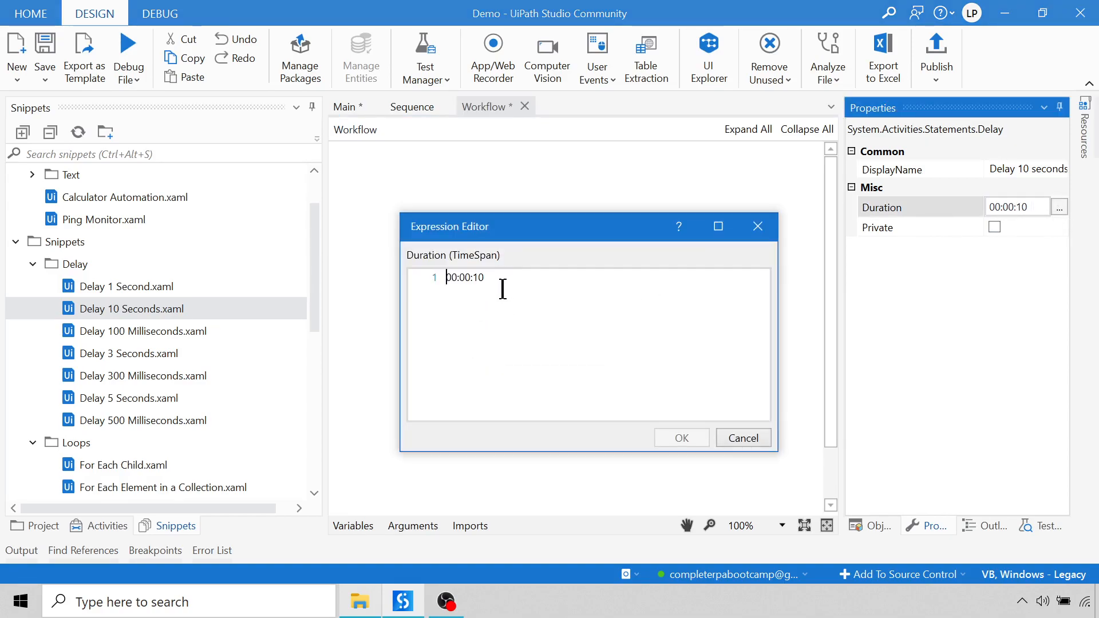
{"action": "left_click_drag", "start_coordinate": [490, 282], "coordinate": [417, 281]}
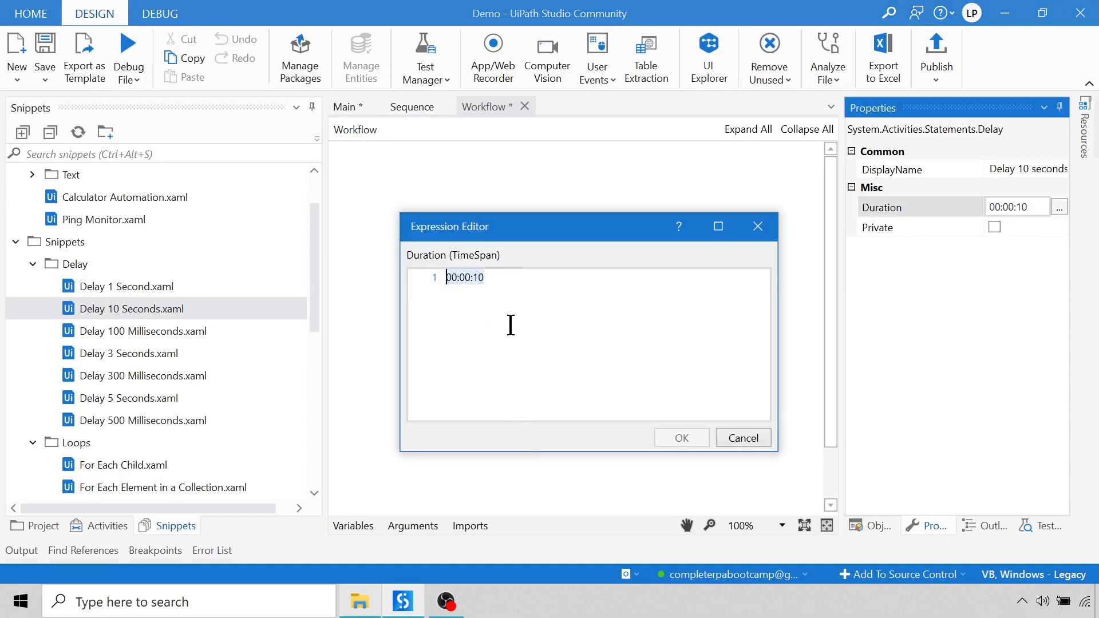
{"action": "left_click", "coordinate": [744, 438]}
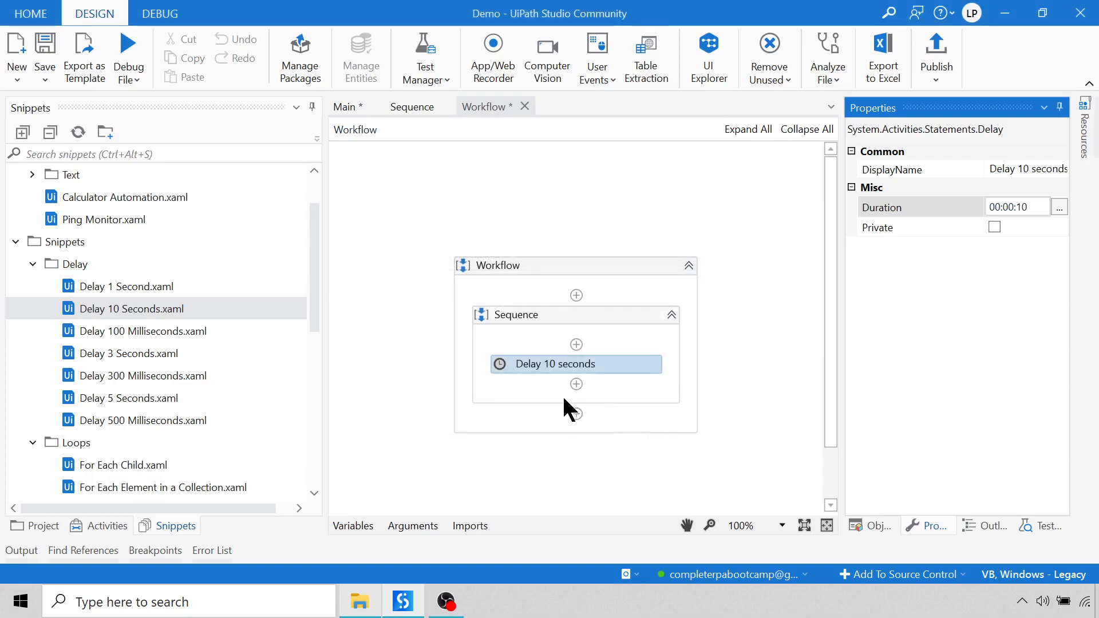
Search the activities for "delay" and add a Delay activity above the sequence holding the 10-second delay
{"action": "left_click", "coordinate": [108, 523]}
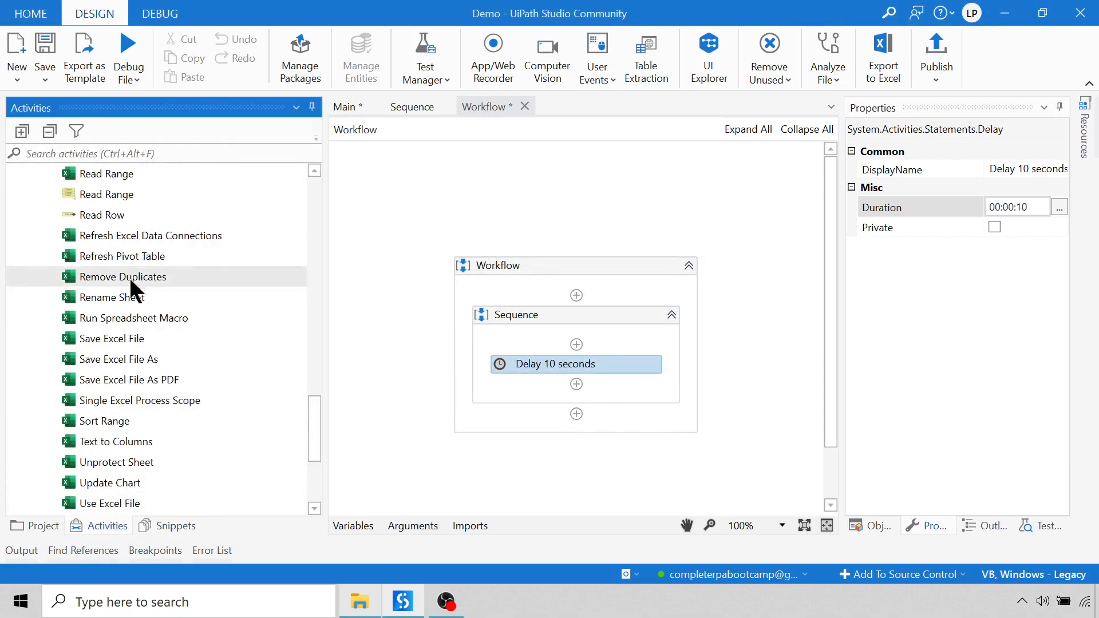
{"action": "key", "text": "ctrl+alt+f"}
{"action": "type", "text": "delay"}
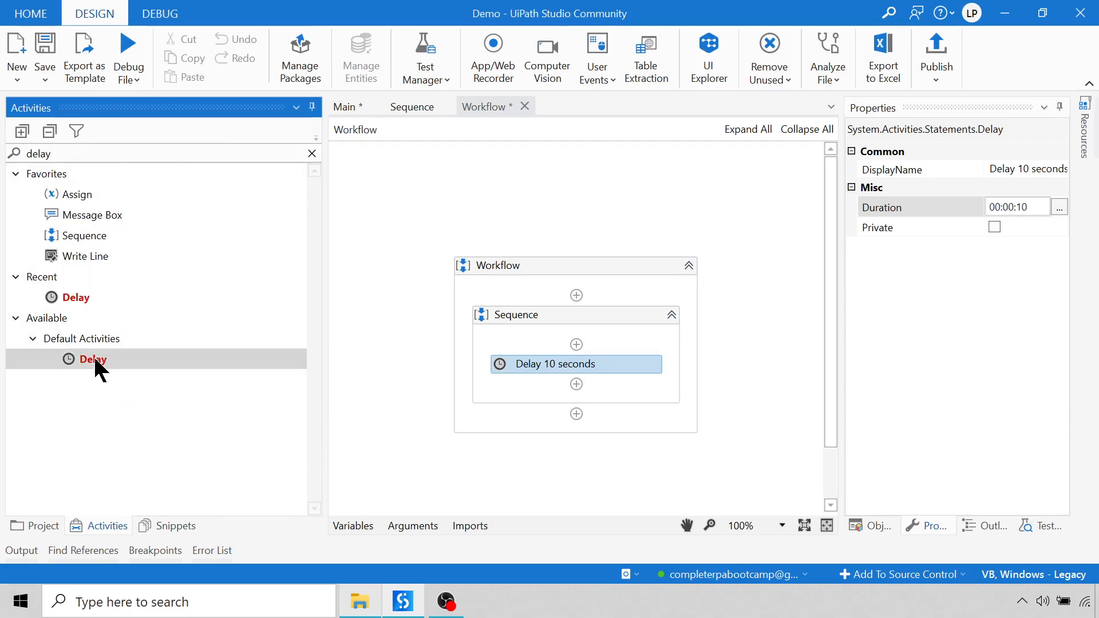
{"action": "left_click_drag", "start_coordinate": [99, 359], "coordinate": [560, 304]}
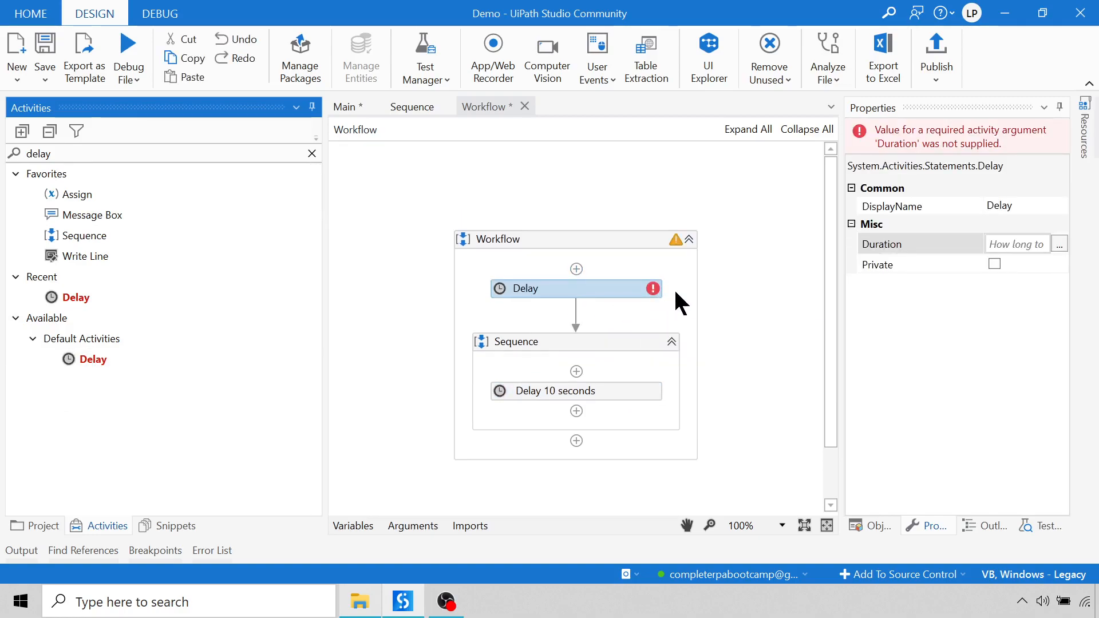
Try to set the new Delay activity's Duration to 00:00:10 in the Expression Editor
{"action": "left_click", "coordinate": [1059, 245]}
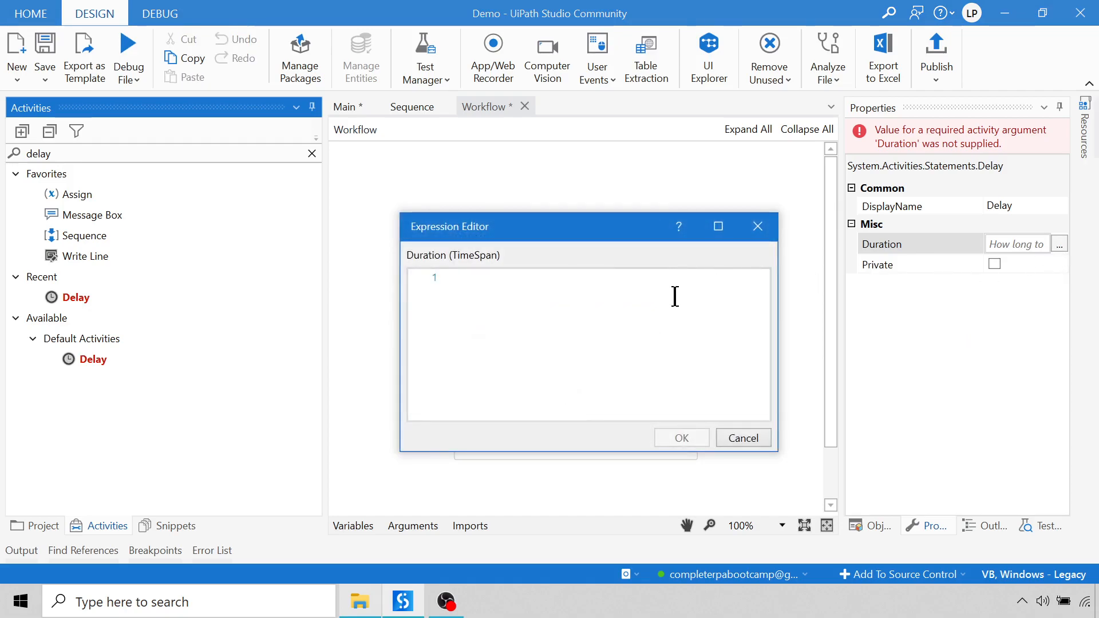
{"action": "type", "text": "00:"}
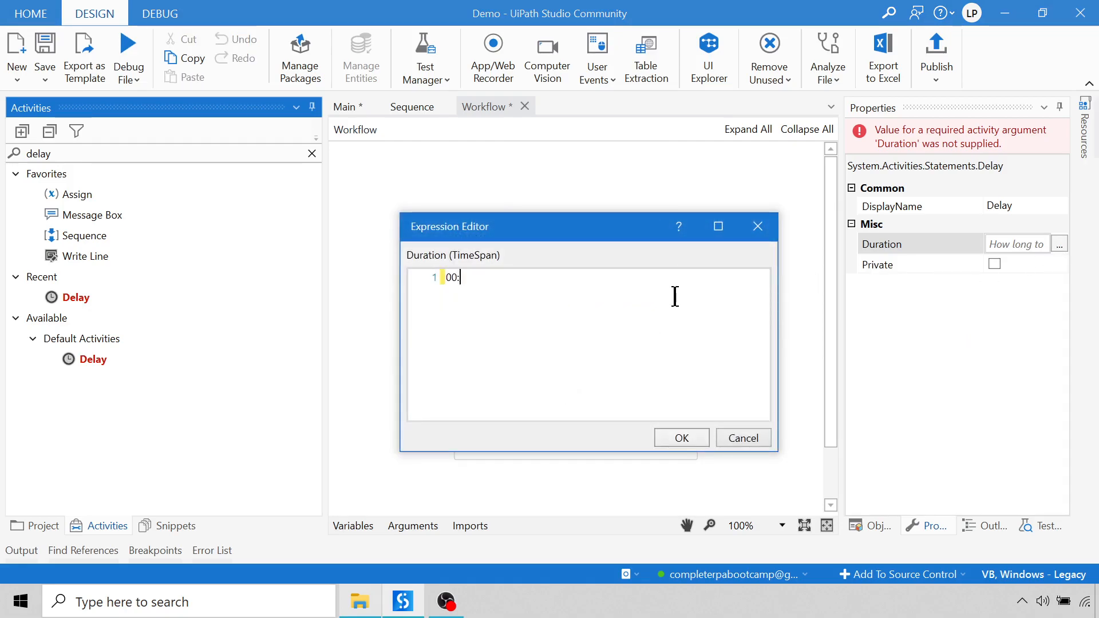
{"action": "type", "text": "00:10"}
{"action": "double_click", "coordinate": [478, 278]}
{"action": "left_click_drag", "start_coordinate": [474, 281], "coordinate": [489, 283]}
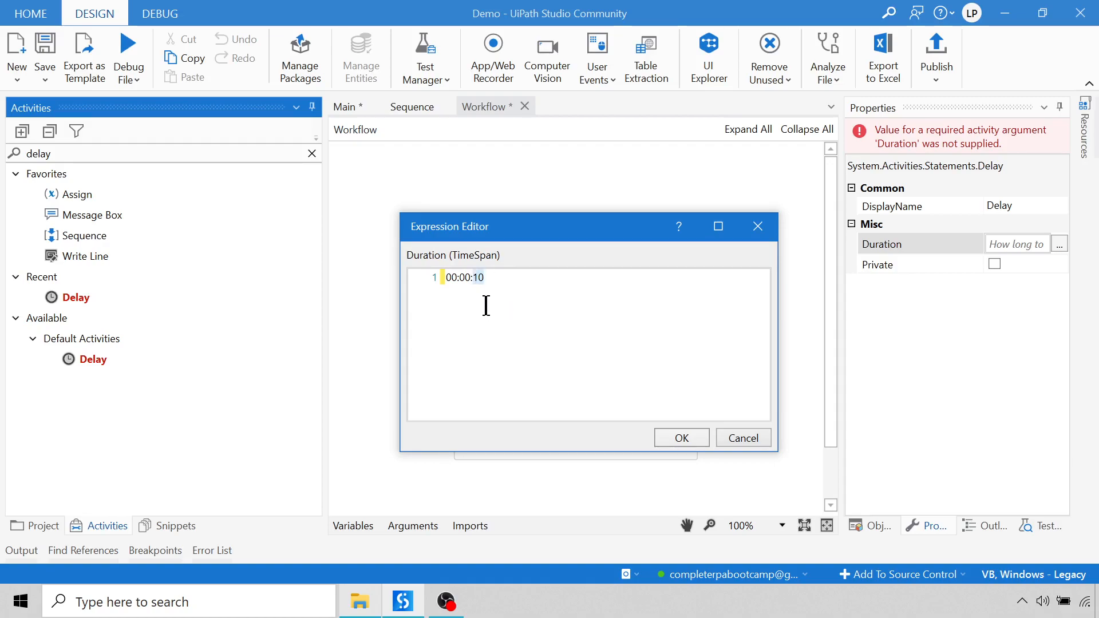
{"action": "left_click", "coordinate": [465, 278]}
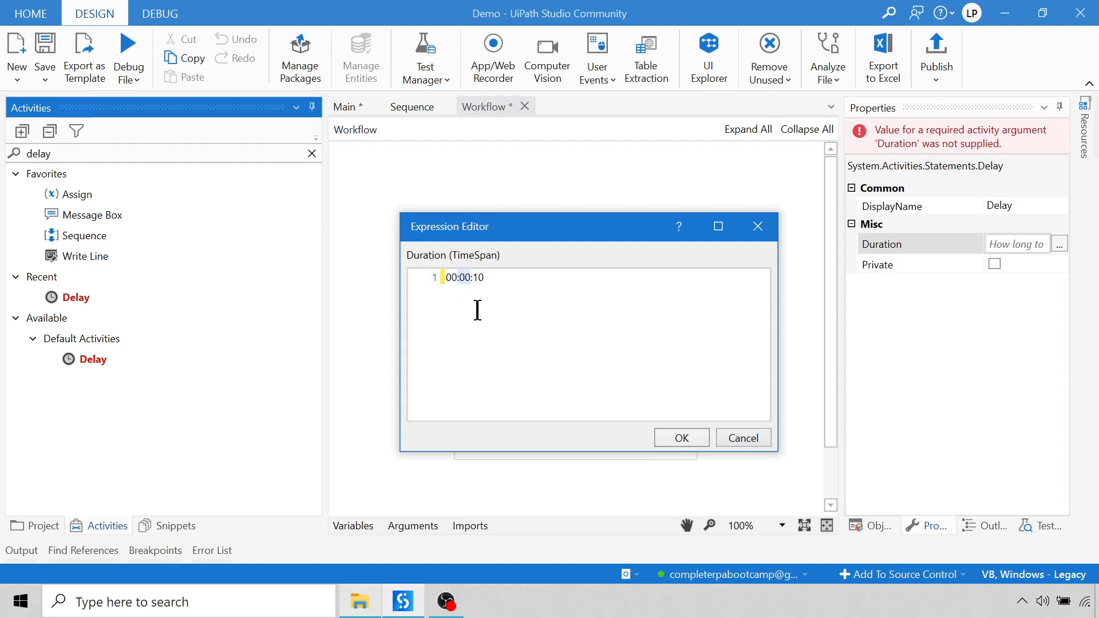
{"action": "key", "text": "Home"}
{"action": "left_click", "coordinate": [689, 443]}
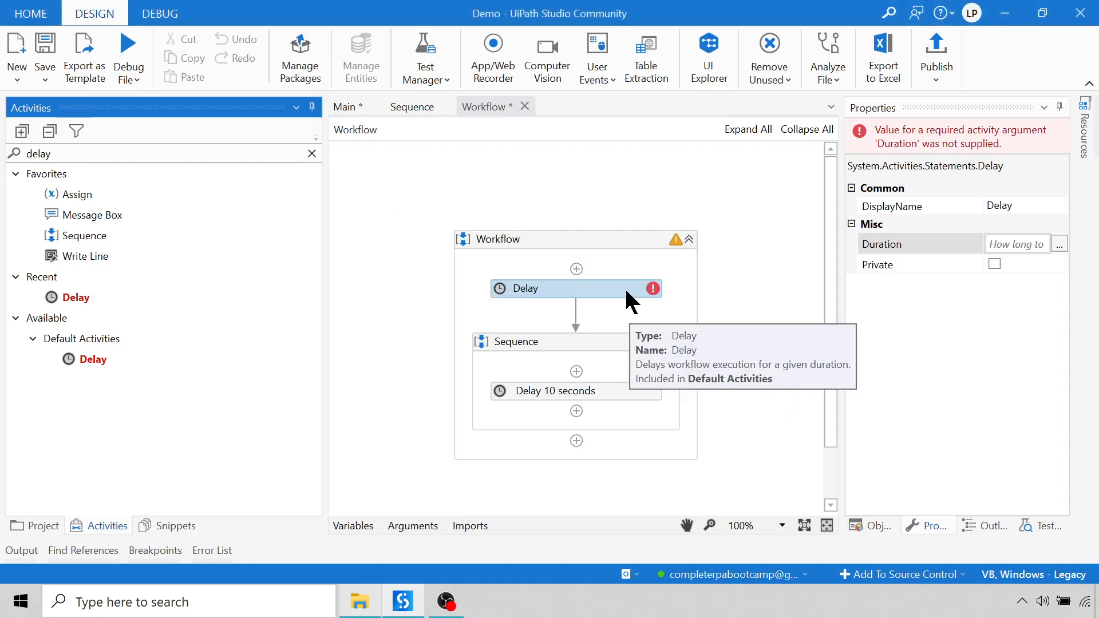
Insert the Delay 100 Milliseconds snippet directly below the plain Delay activity and examine its Duration expression
{"action": "left_click", "coordinate": [167, 525]}
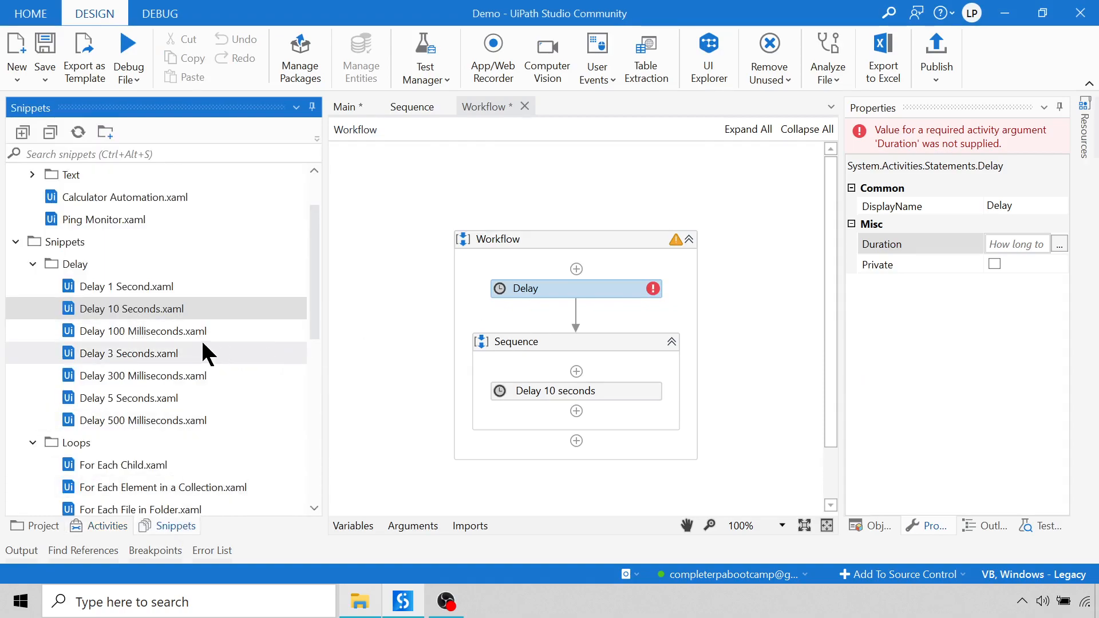
{"action": "left_click_drag", "start_coordinate": [143, 337], "coordinate": [573, 321]}
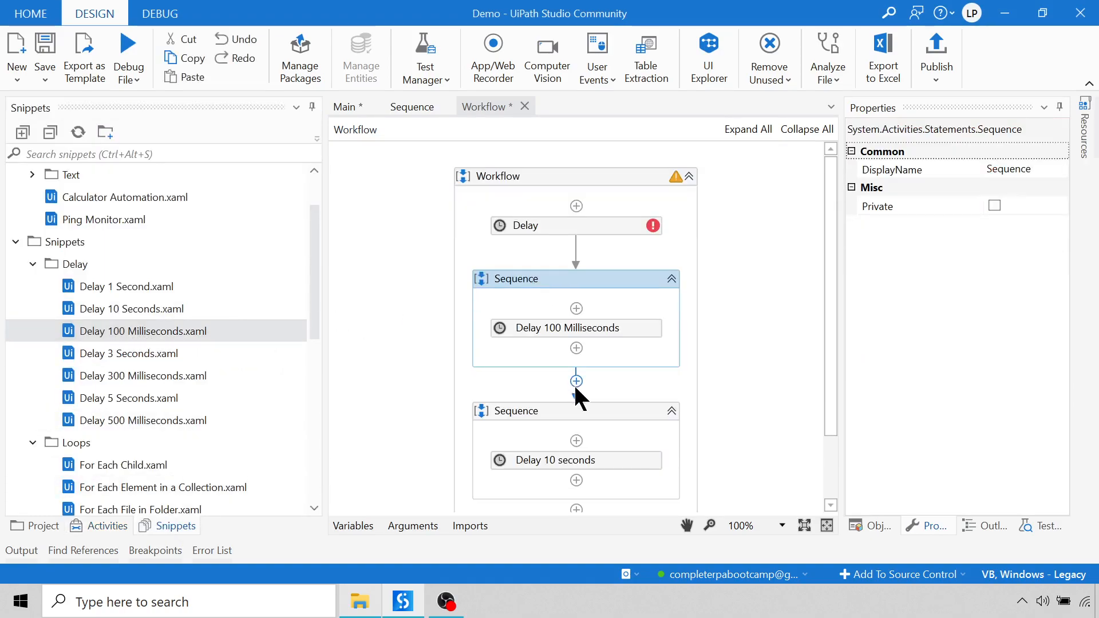
{"action": "left_click", "coordinate": [584, 331]}
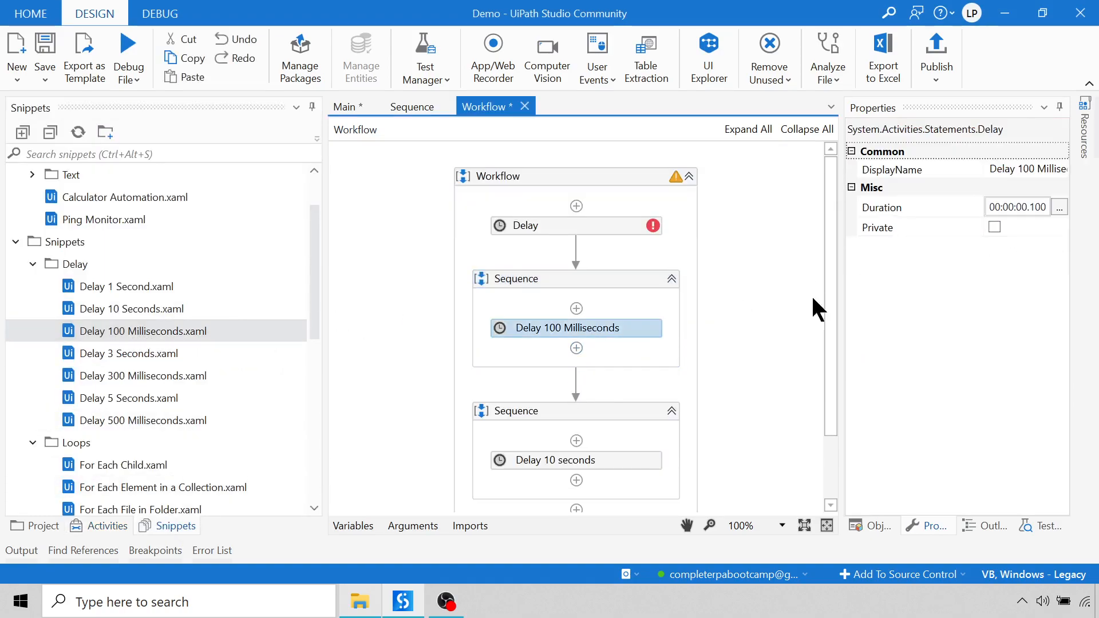
{"action": "left_click", "coordinate": [1059, 208]}
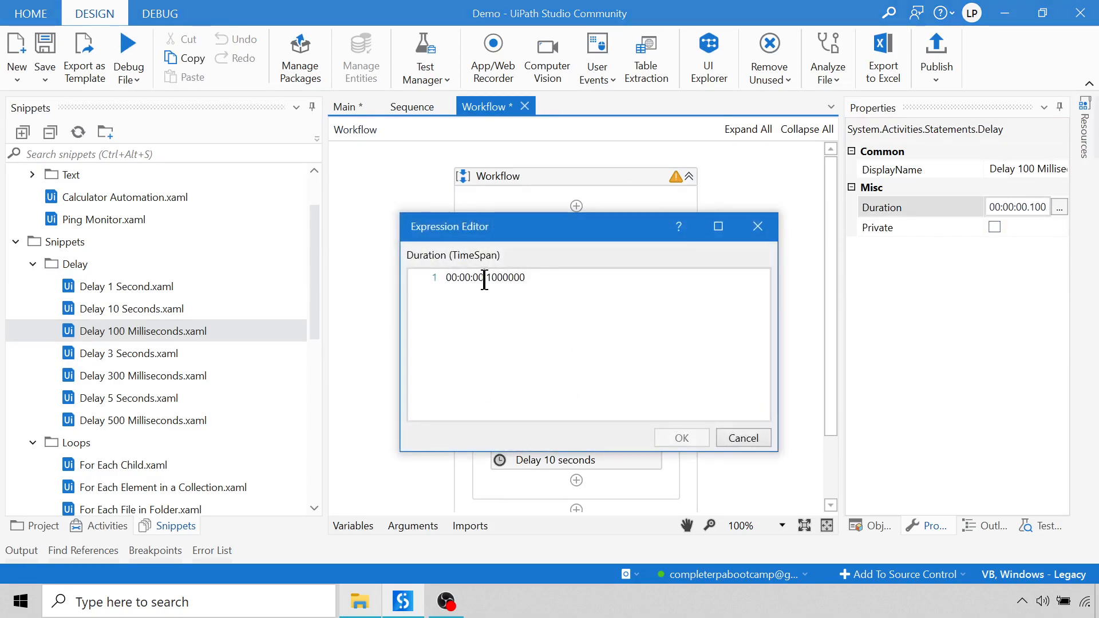
{"action": "left_click_drag", "start_coordinate": [537, 288], "coordinate": [486, 280]}
{"action": "left_click", "coordinate": [488, 272]}
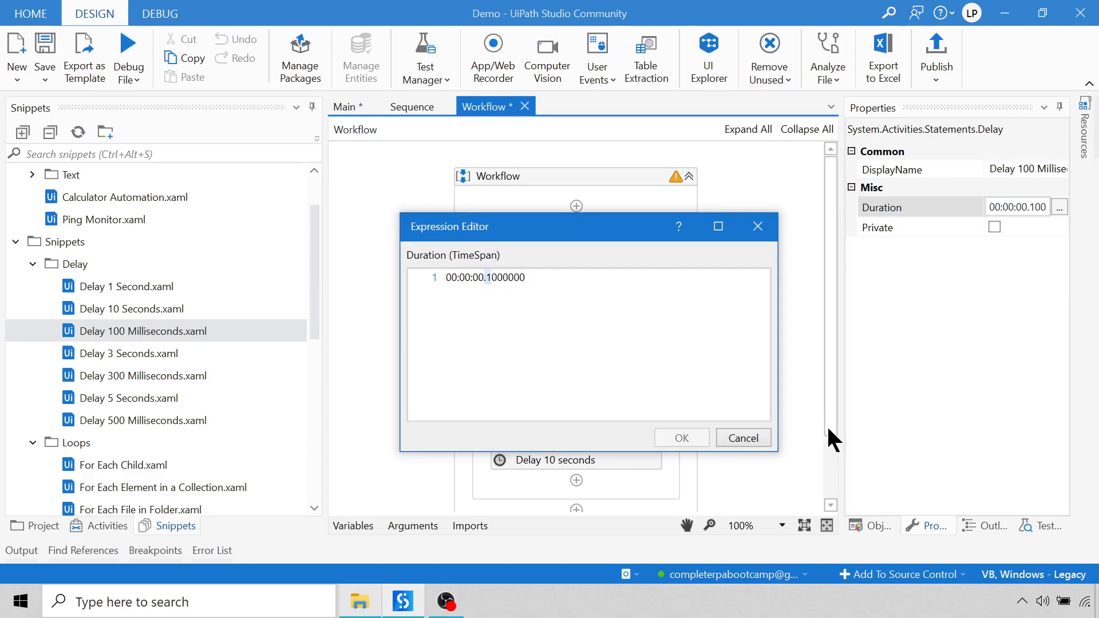
{"action": "left_click", "coordinate": [743, 438]}
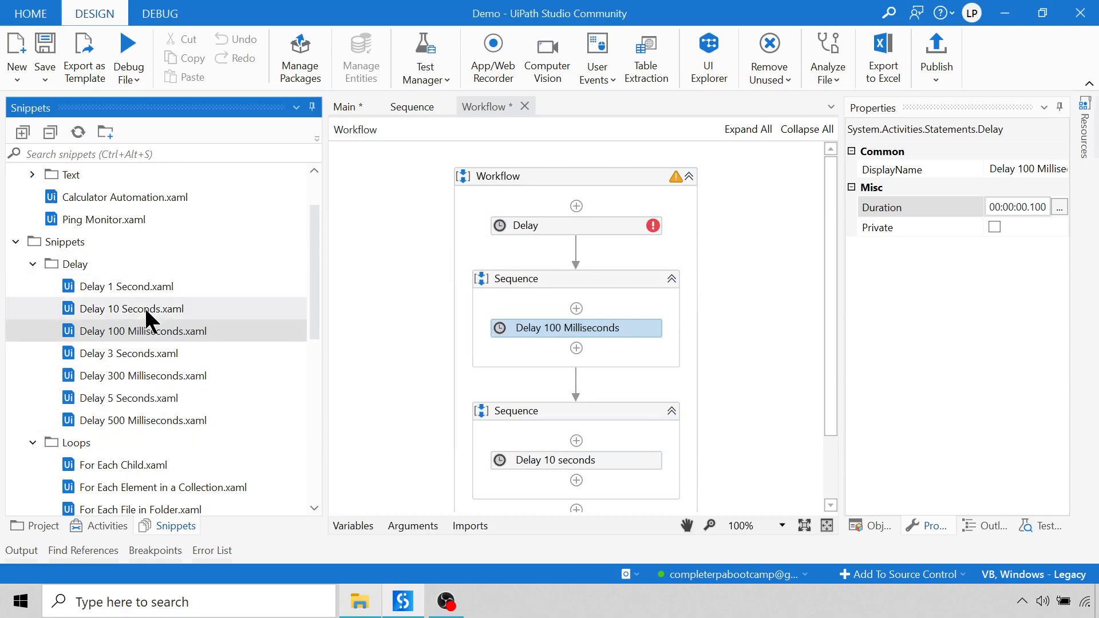
Delete the Delay activity and both delay sequences from the Workflow
{"action": "scroll", "coordinate": [237, 393], "scroll_direction": "down", "scroll_amount": 2}
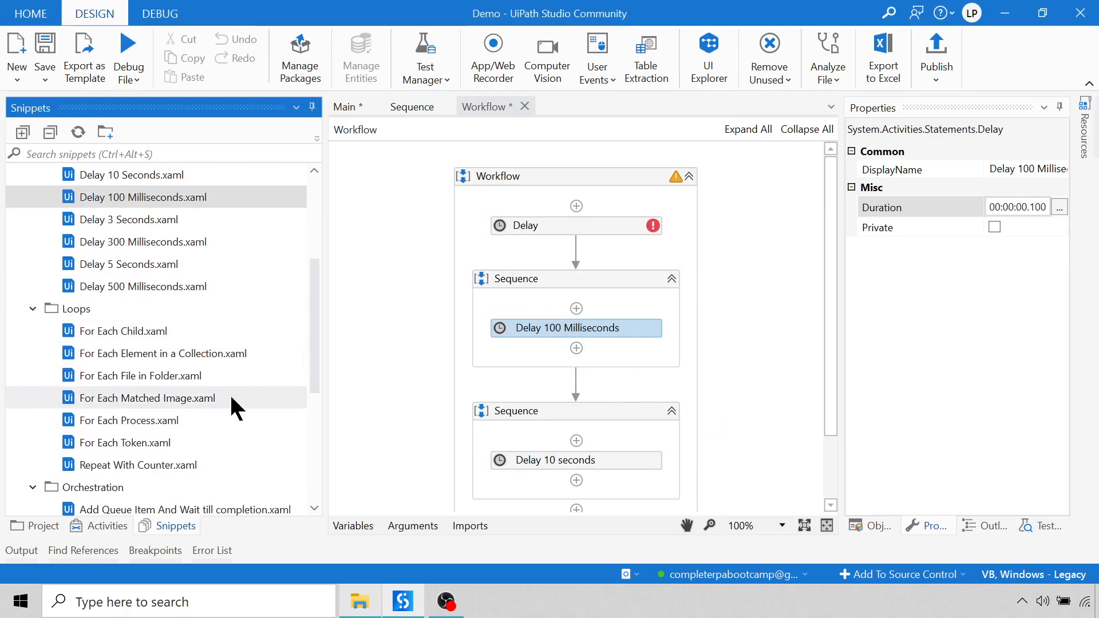
{"action": "left_click", "coordinate": [140, 376]}
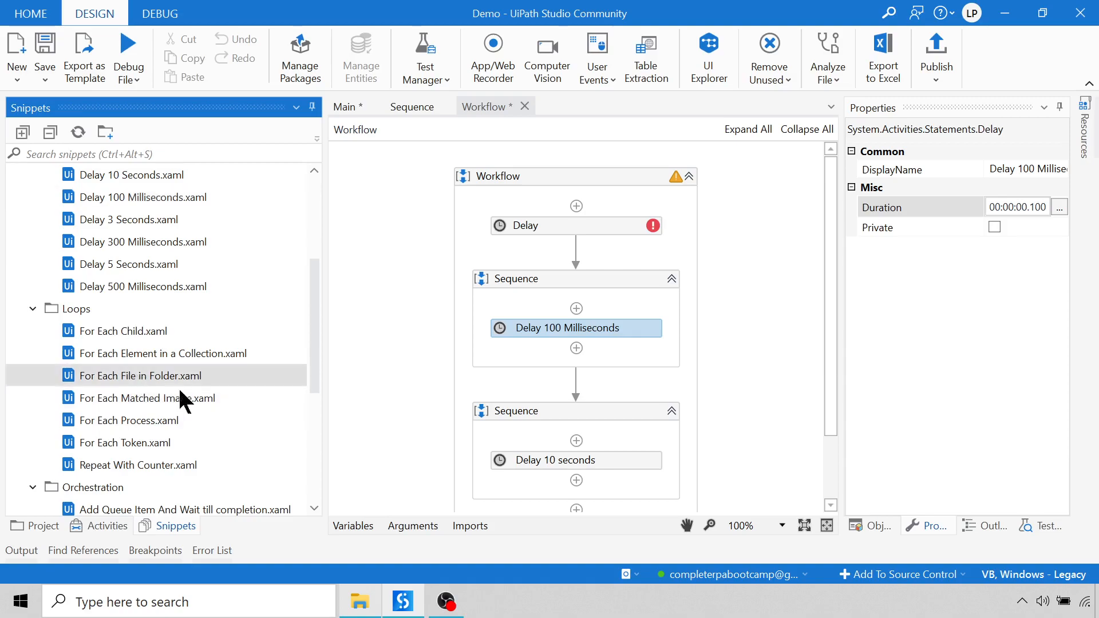
{"action": "left_click", "coordinate": [610, 233]}
{"action": "right_click", "coordinate": [611, 233]}
{"action": "left_click", "coordinate": [656, 205]}
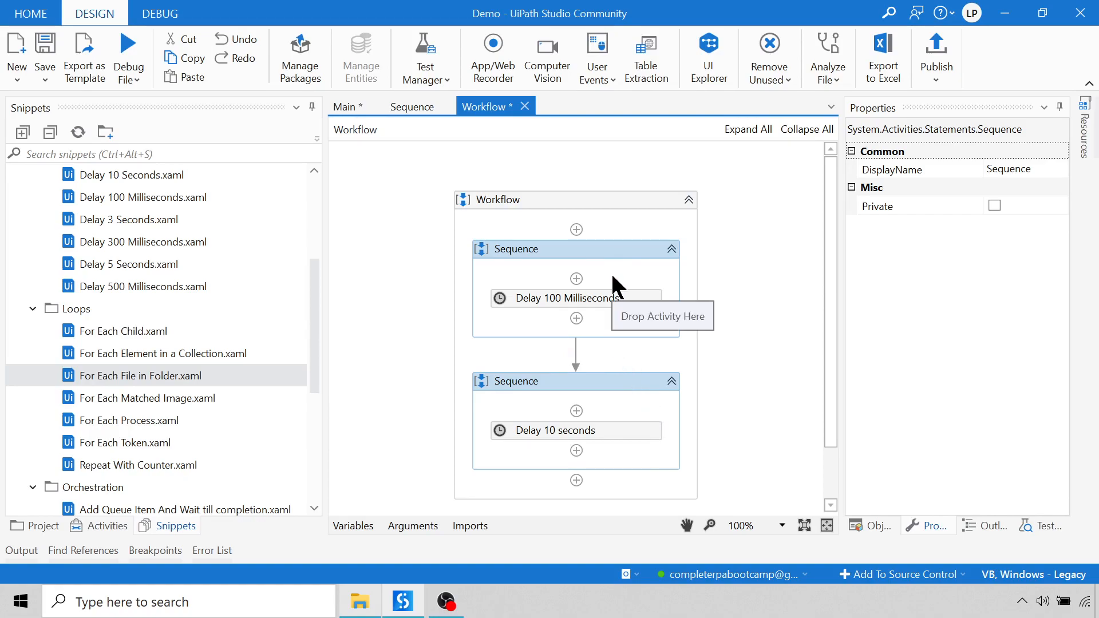
{"action": "key", "text": "Delete"}
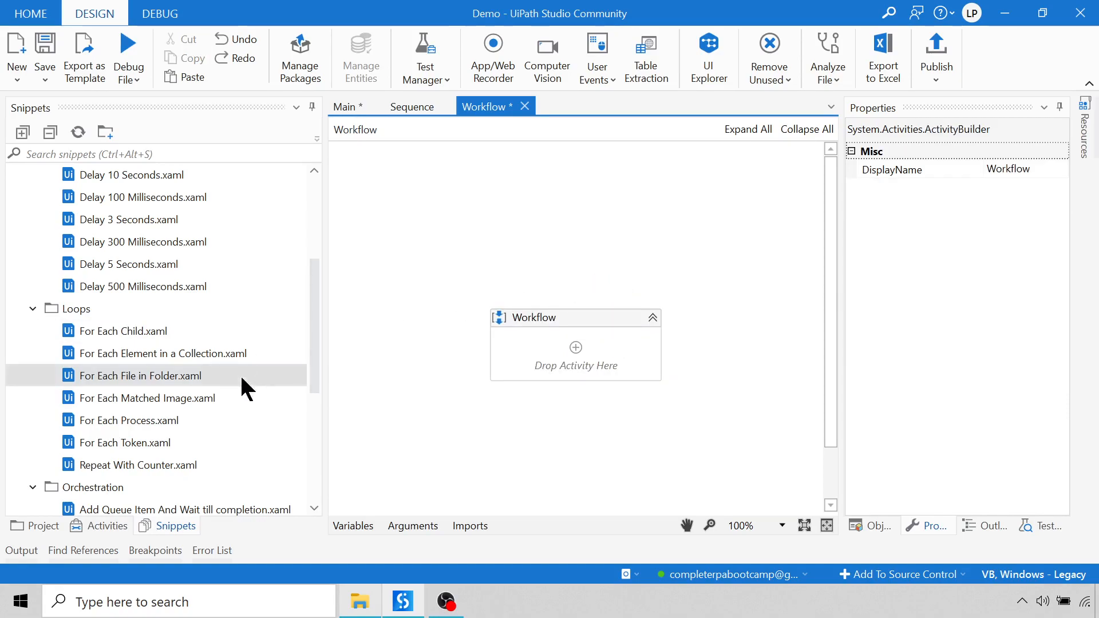
Insert the For Each File in Folder snippet into the empty Workflow and examine its Select folder, Assign and For each file activities
{"action": "left_click_drag", "start_coordinate": [124, 377], "coordinate": [551, 378]}
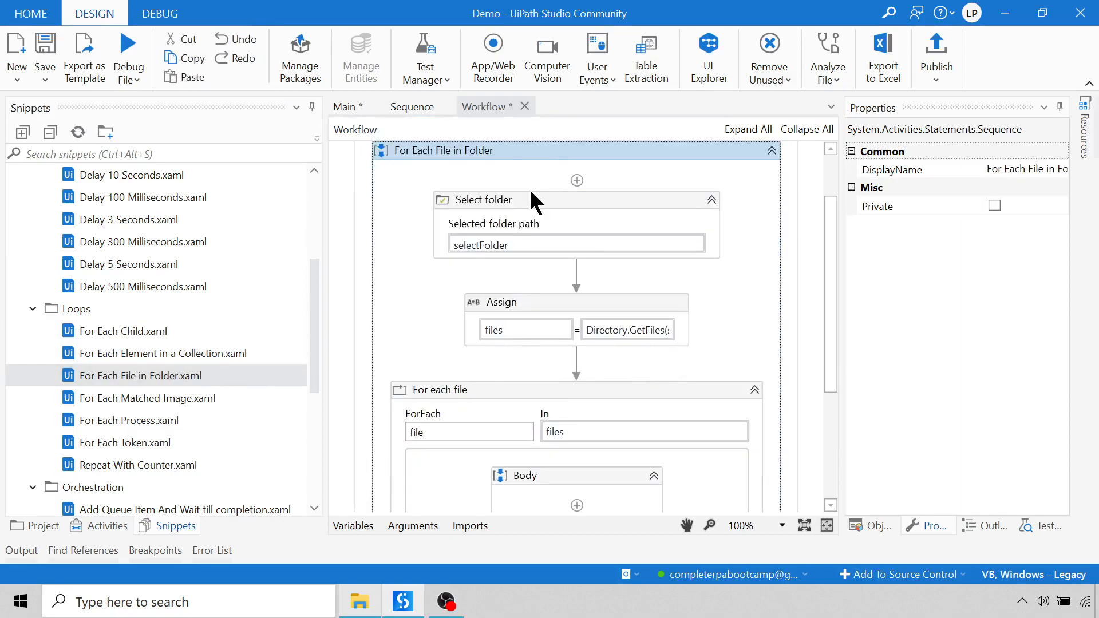
{"action": "scroll", "coordinate": [775, 242], "scroll_direction": "down", "scroll_amount": 5}
{"action": "scroll", "coordinate": [704, 232], "scroll_direction": "up", "scroll_amount": 3}
{"action": "scroll", "coordinate": [706, 240], "scroll_direction": "up", "scroll_amount": 2}
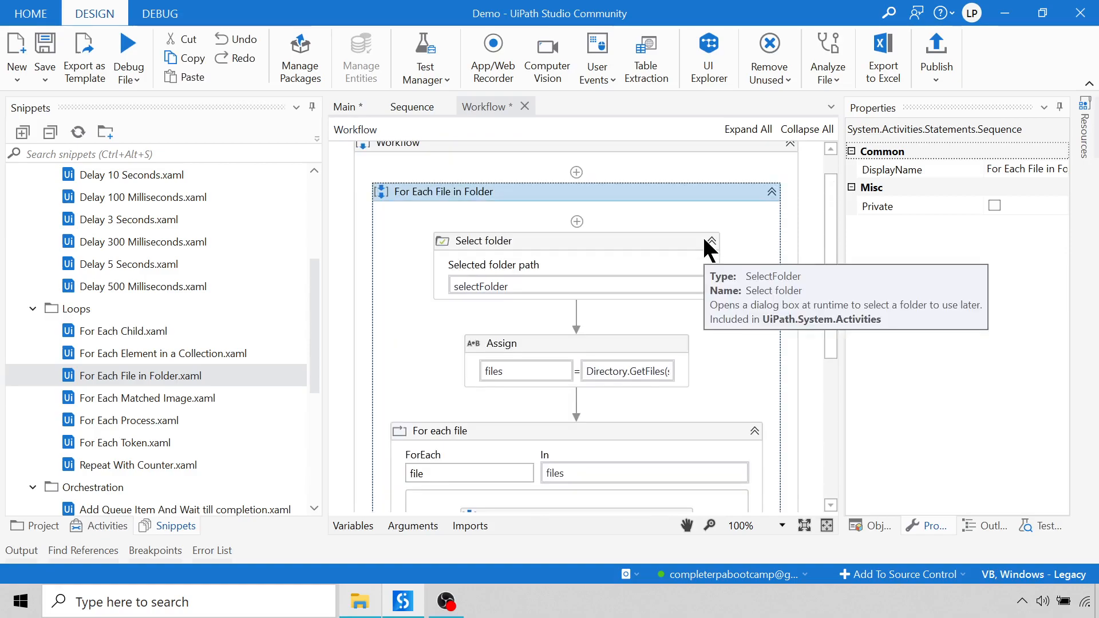
{"action": "left_click_drag", "start_coordinate": [830, 251], "coordinate": [616, 252]}
{"action": "left_click", "coordinate": [527, 263]}
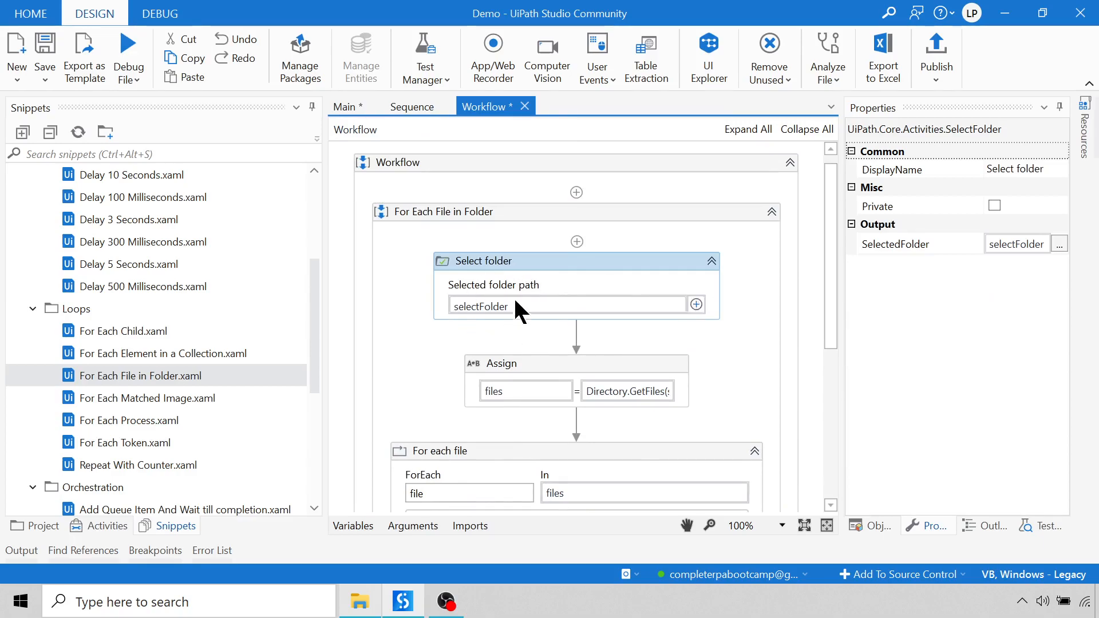
{"action": "left_click", "coordinate": [576, 226]}
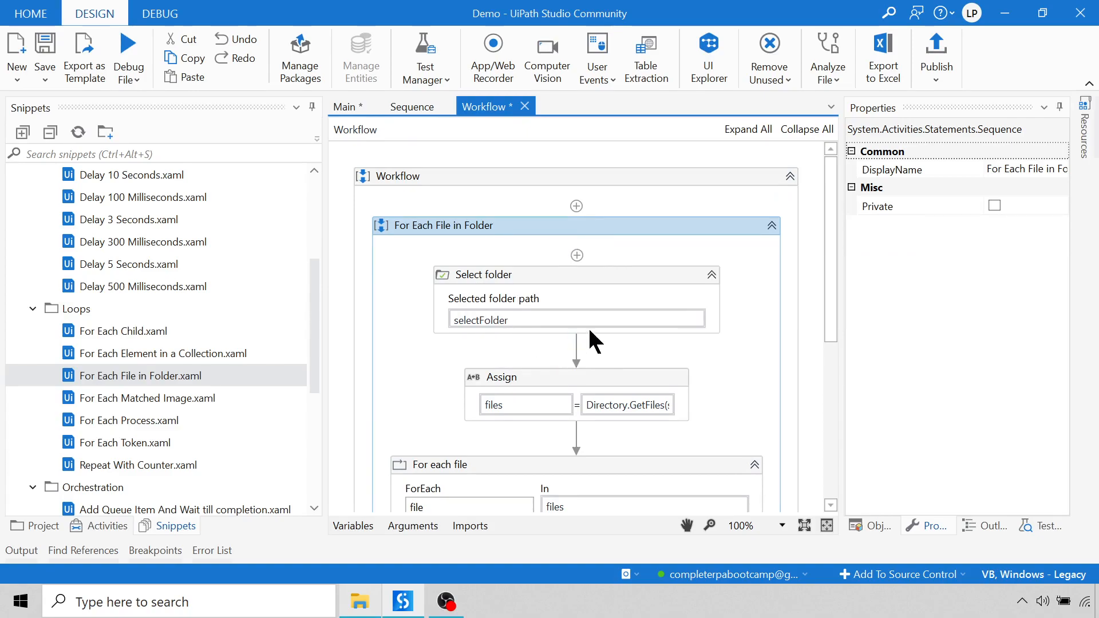
{"action": "scroll", "coordinate": [584, 333], "scroll_direction": "down", "scroll_amount": 2}
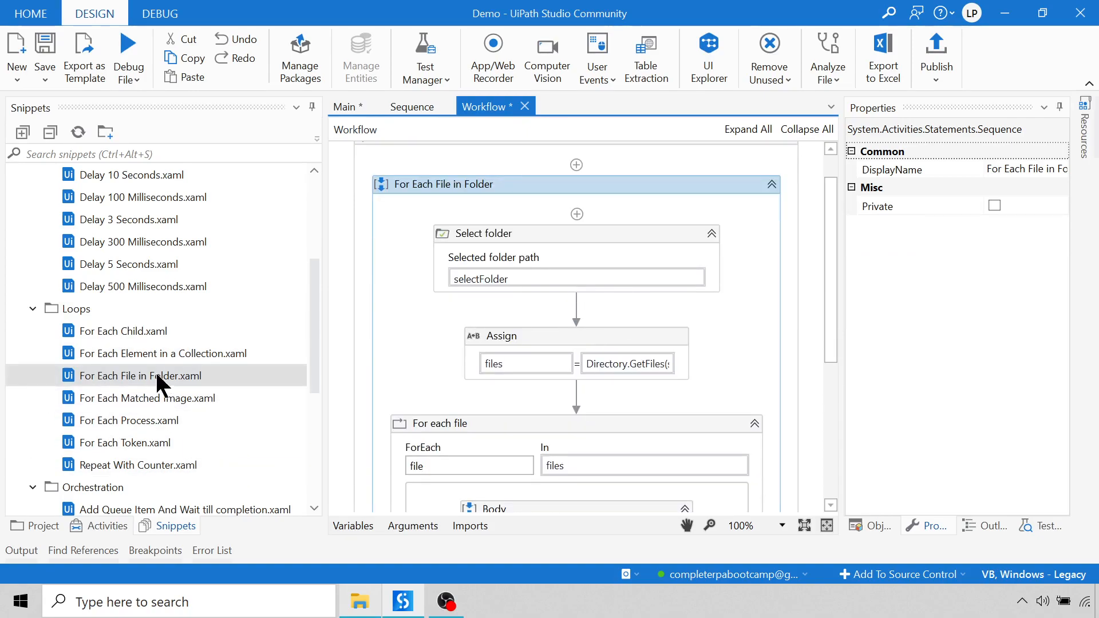
Search the activities library for "for each file"
{"action": "left_click", "coordinate": [87, 524]}
{"action": "left_click", "coordinate": [313, 150]}
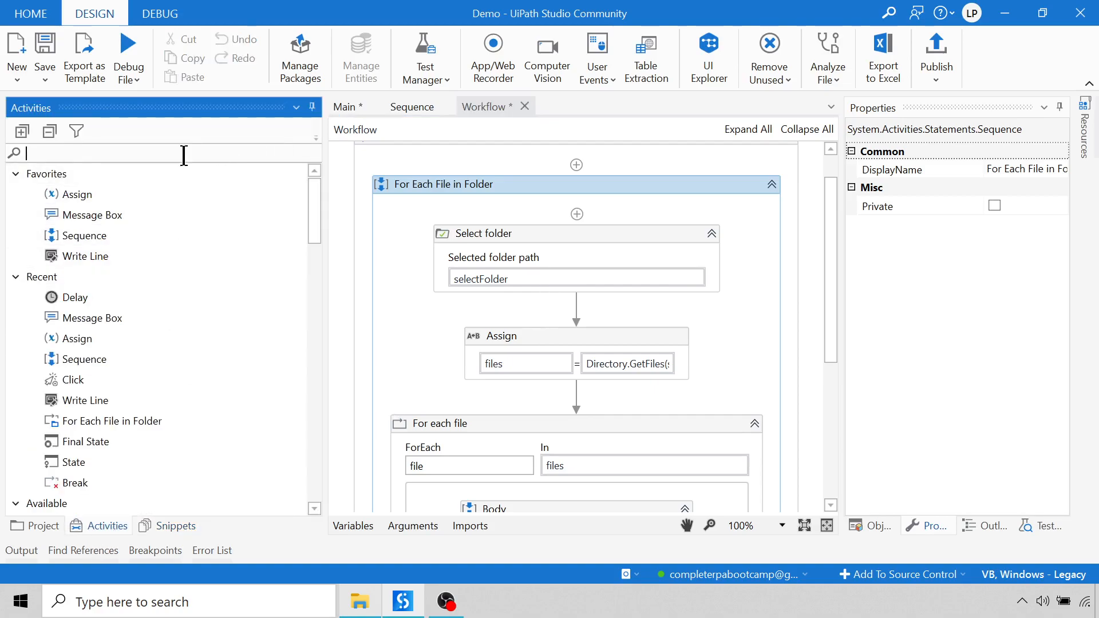
{"action": "type", "text": "for ea"}
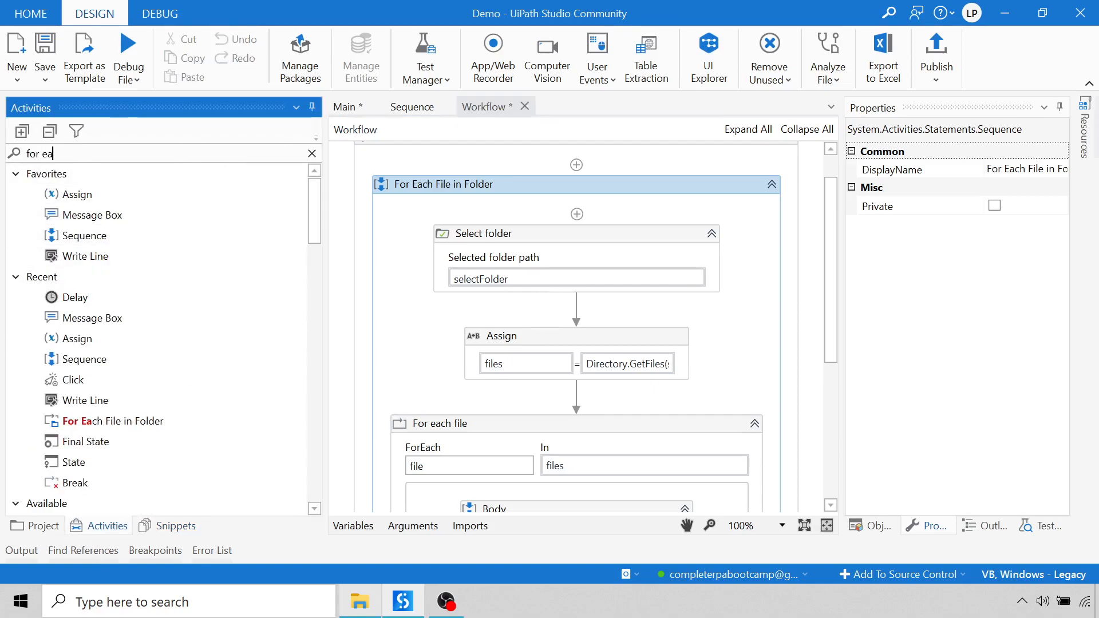
{"action": "type", "text": "ch f"}
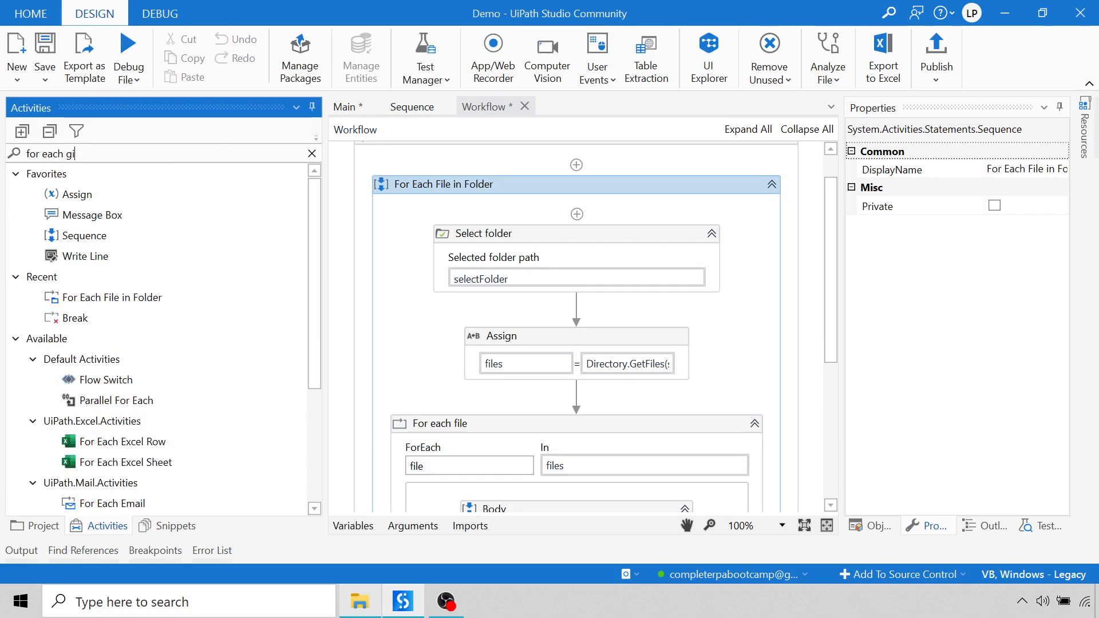
{"action": "type", "text": "ile"}
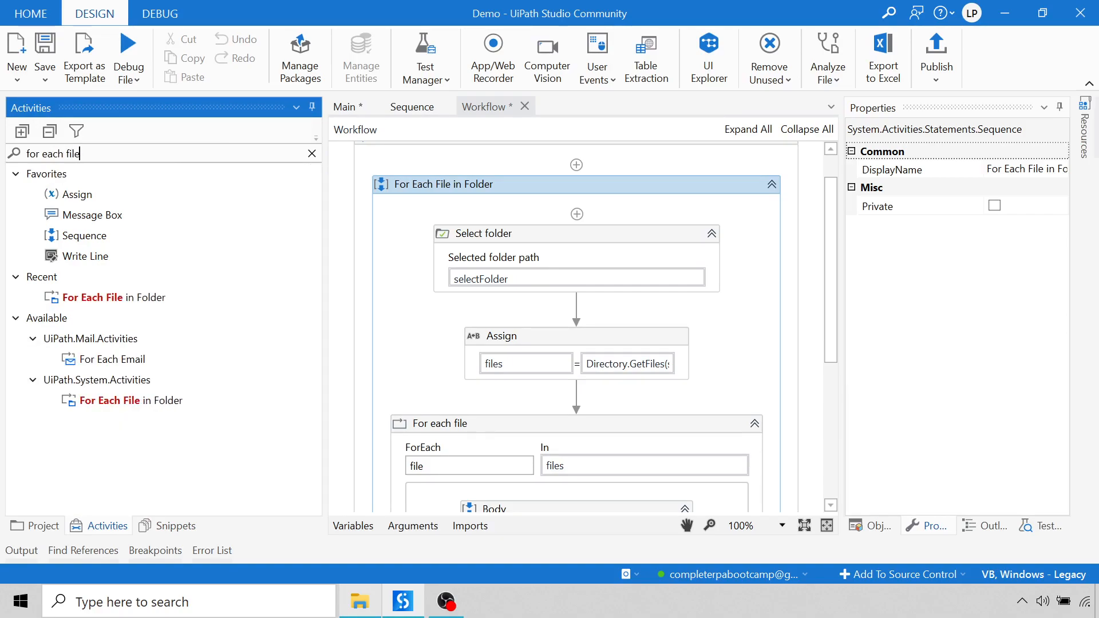
Delete the For Each File in Folder snippet sequence from the Workflow
{"action": "scroll", "coordinate": [595, 226], "scroll_direction": "up", "scroll_amount": 1}
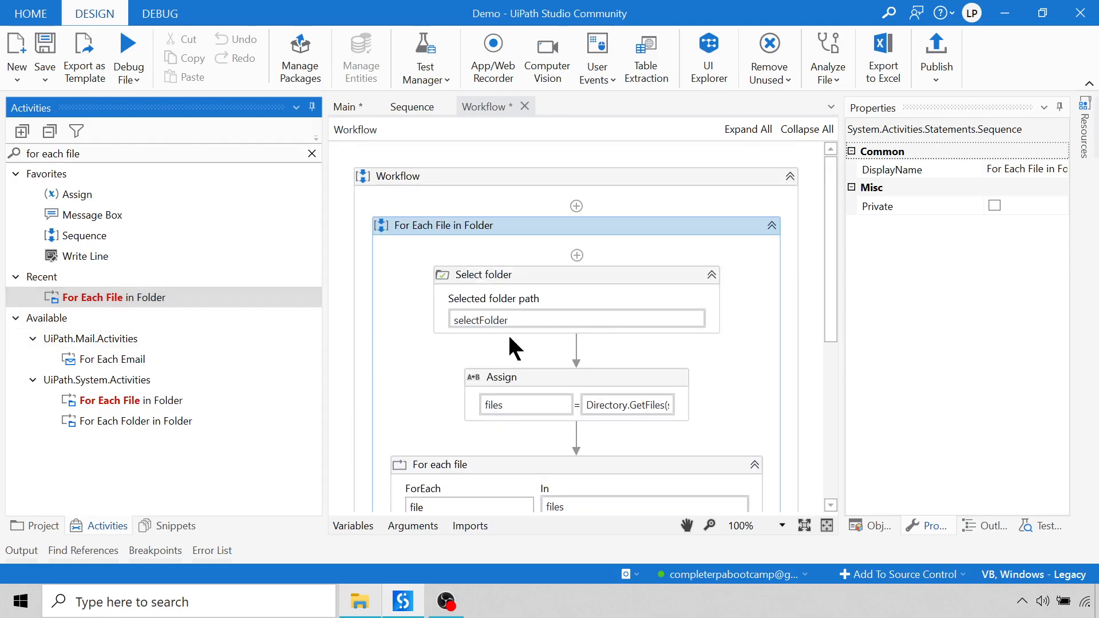
{"action": "right_click", "coordinate": [595, 222]}
{"action": "left_click", "coordinate": [634, 203]}
Insert the regular For Each File in Folder activity into the empty Workflow to examine its options, and delete it again
{"action": "left_click_drag", "start_coordinate": [118, 297], "coordinate": [579, 349]}
{"action": "left_click", "coordinate": [610, 225]}
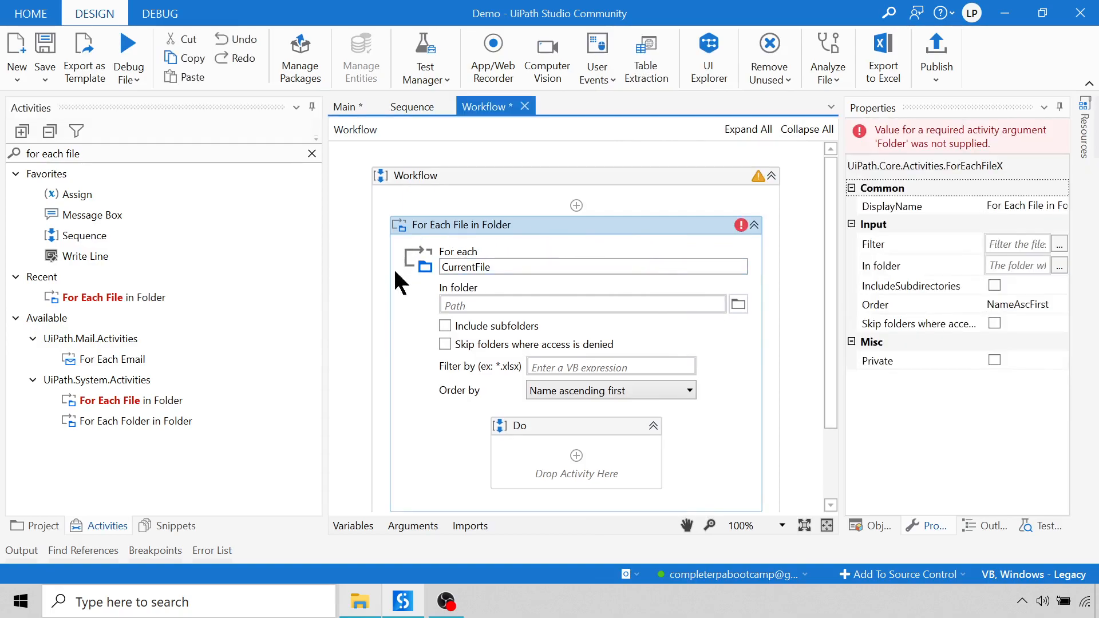
{"action": "scroll", "coordinate": [699, 452], "scroll_direction": "down", "scroll_amount": 1}
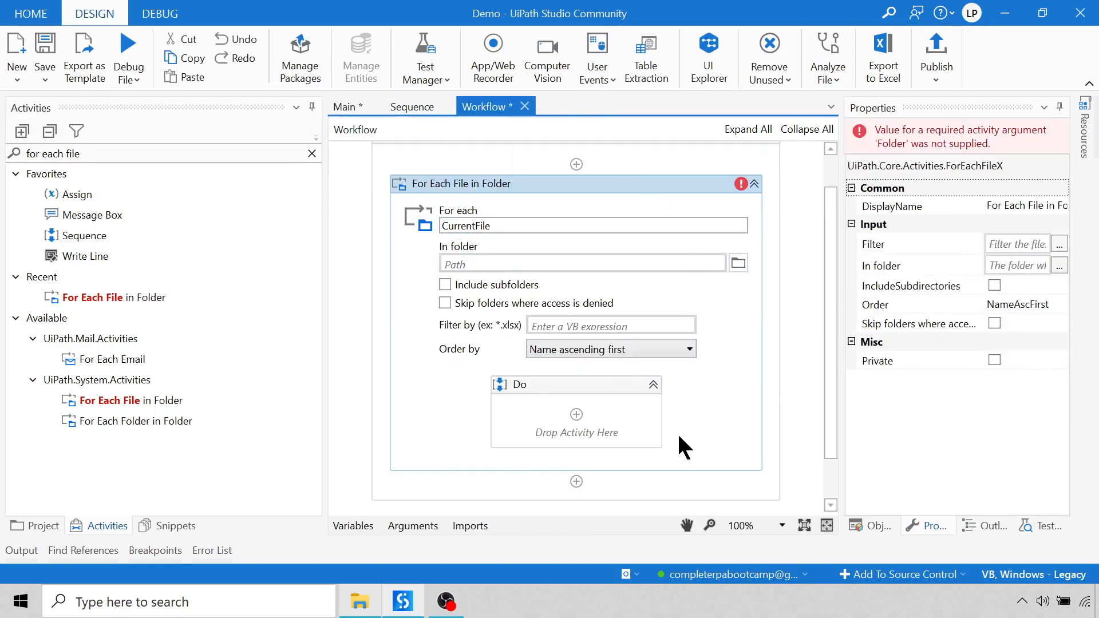
{"action": "right_click", "coordinate": [557, 187]}
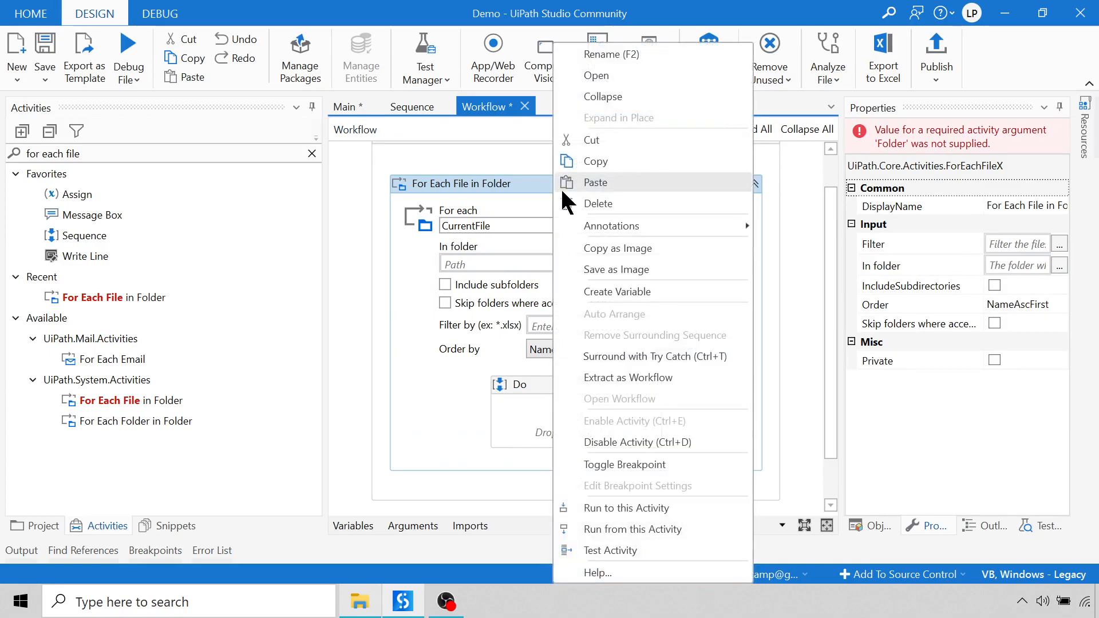
{"action": "left_click", "coordinate": [592, 203]}
Add the MyFirstRobot folder from Documents > 7Robots to the snippets library
{"action": "left_click", "coordinate": [143, 525]}
{"action": "left_click_drag", "start_coordinate": [311, 355], "coordinate": [305, 252]}
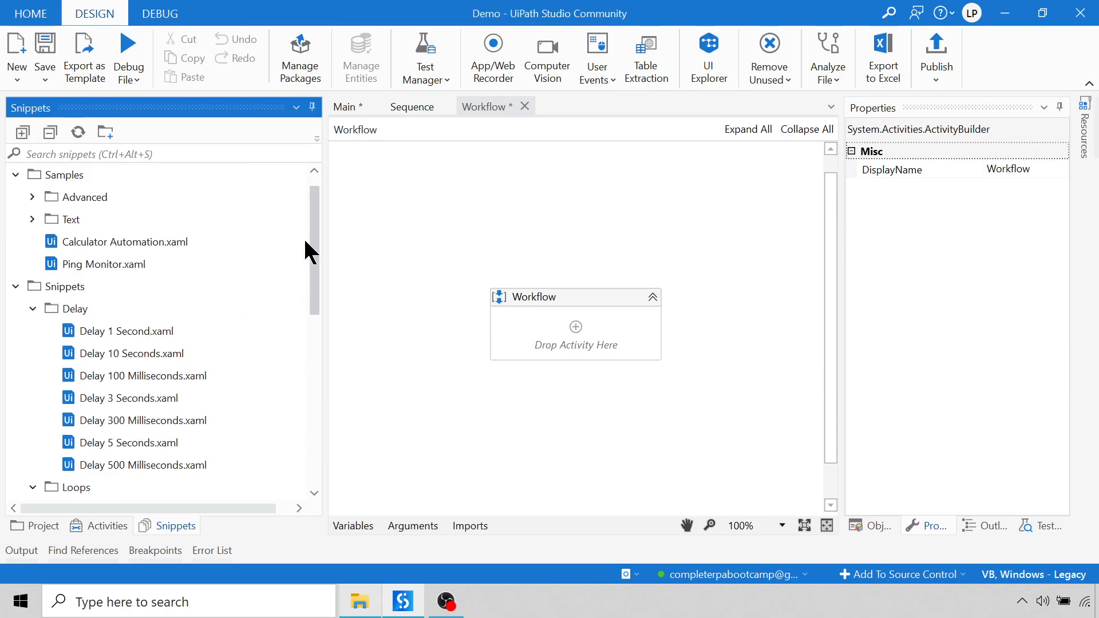
{"action": "scroll", "coordinate": [316, 244], "scroll_direction": "up", "scroll_amount": 1}
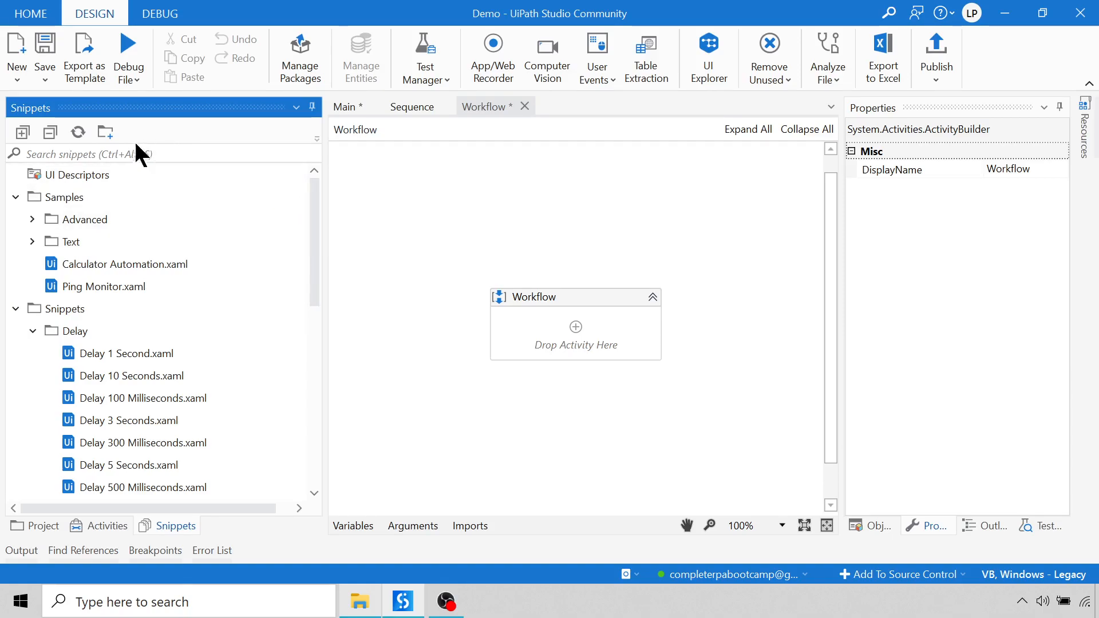
{"action": "left_click", "coordinate": [105, 132]}
{"action": "double_click", "coordinate": [197, 128]}
{"action": "double_click", "coordinate": [232, 145]}
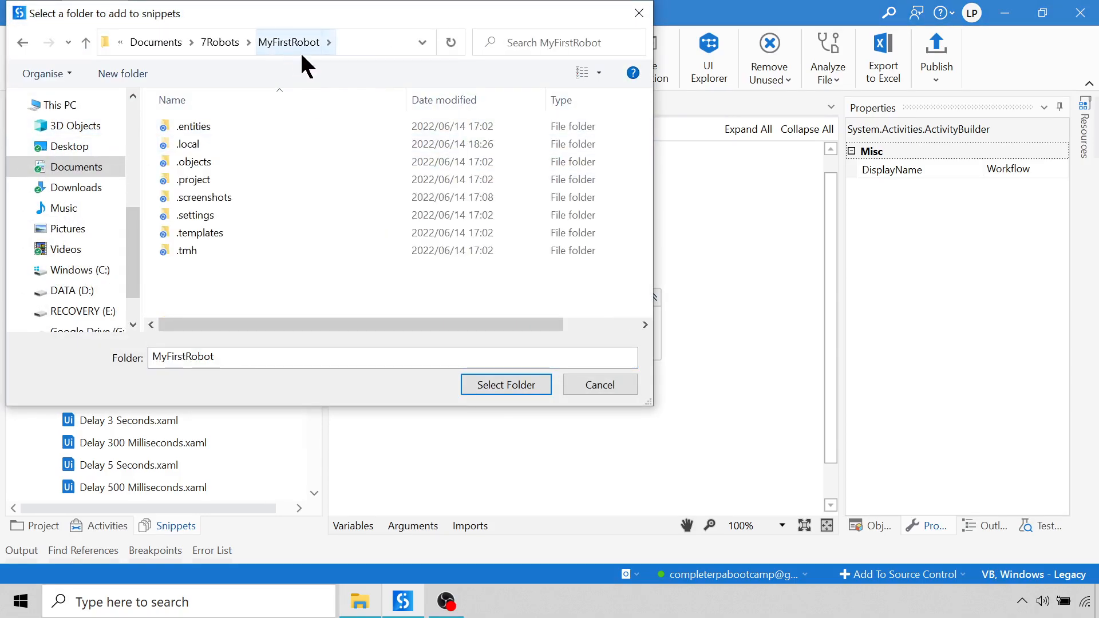
{"action": "left_click", "coordinate": [503, 384]}
{"action": "scroll", "coordinate": [268, 300], "scroll_direction": "down", "scroll_amount": 2}
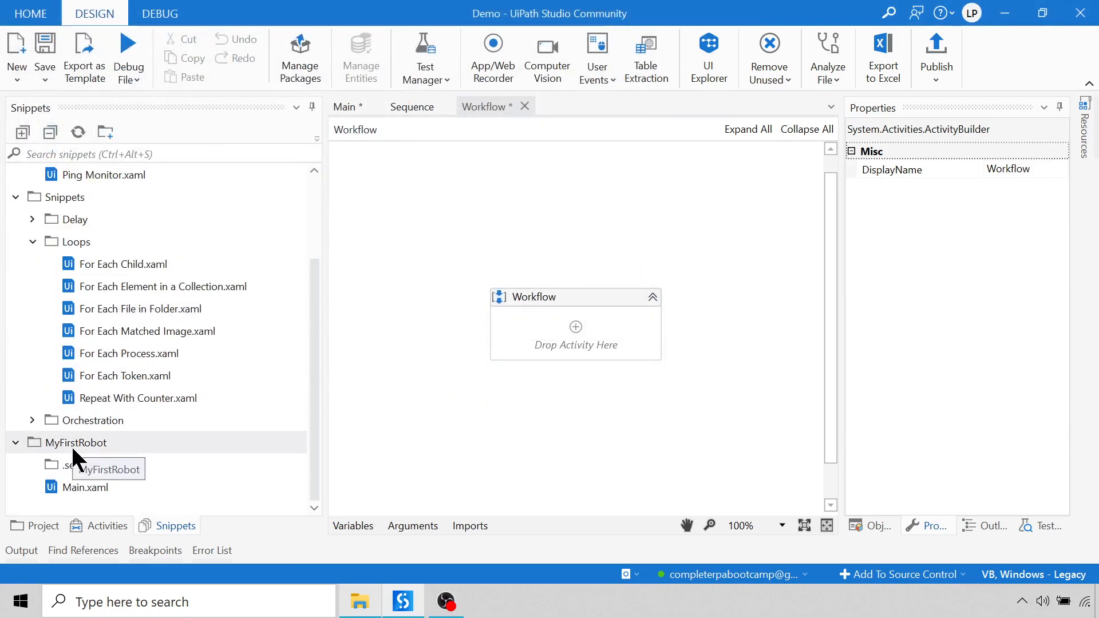
Insert MyFirstRobot's Main.xaml into the empty Workflow as a snippet and examine its Use Application and Type Into activities
{"action": "left_click", "coordinate": [89, 490]}
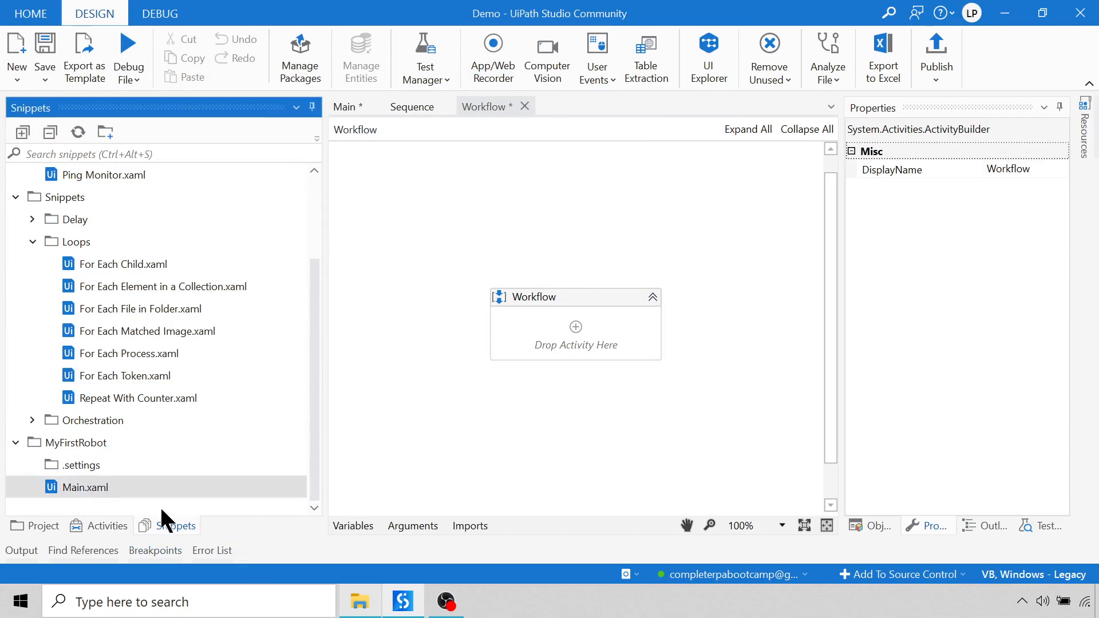
{"action": "left_click_drag", "start_coordinate": [70, 487], "coordinate": [574, 343]}
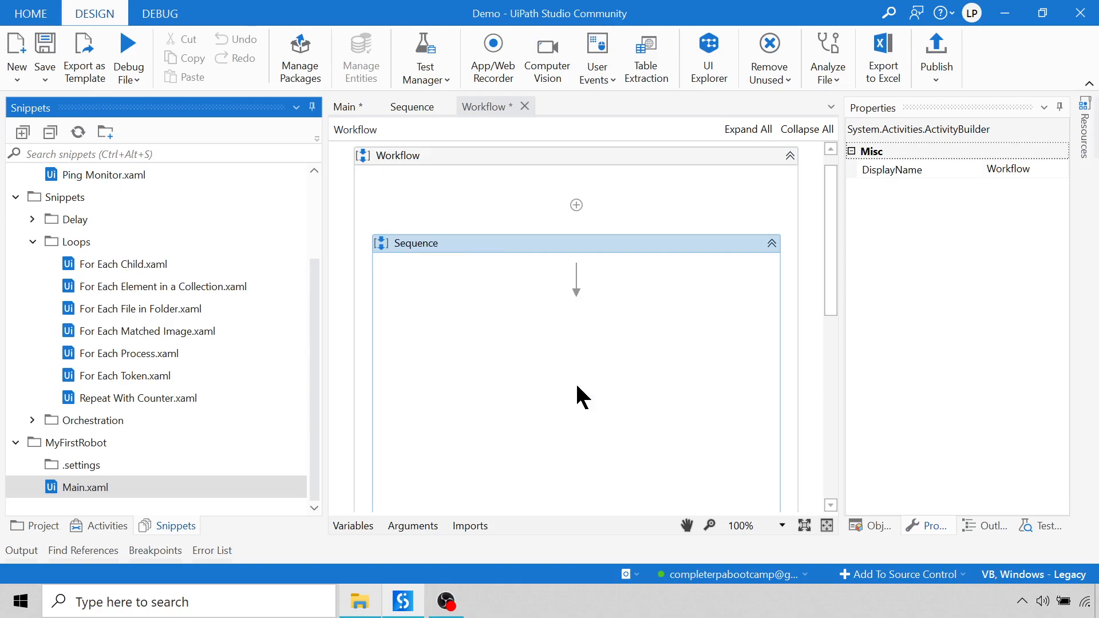
{"action": "scroll", "coordinate": [589, 491], "scroll_direction": "down", "scroll_amount": 5}
{"action": "scroll", "coordinate": [626, 454], "scroll_direction": "up", "scroll_amount": 4}
{"action": "scroll", "coordinate": [645, 437], "scroll_direction": "up", "scroll_amount": 1}
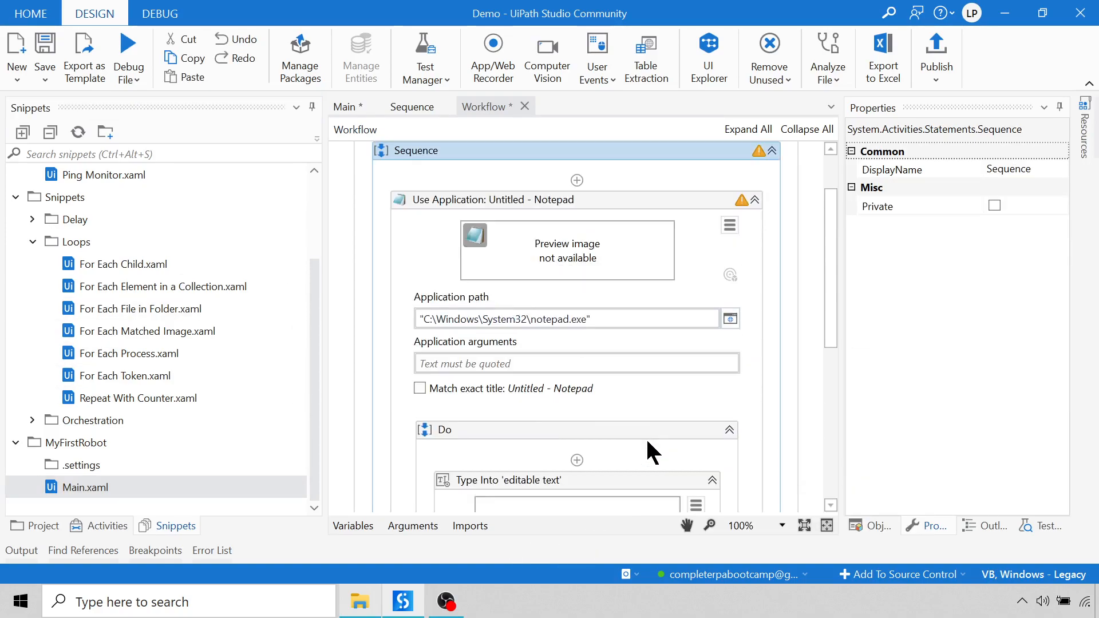
{"action": "scroll", "coordinate": [679, 332], "scroll_direction": "down", "scroll_amount": 2}
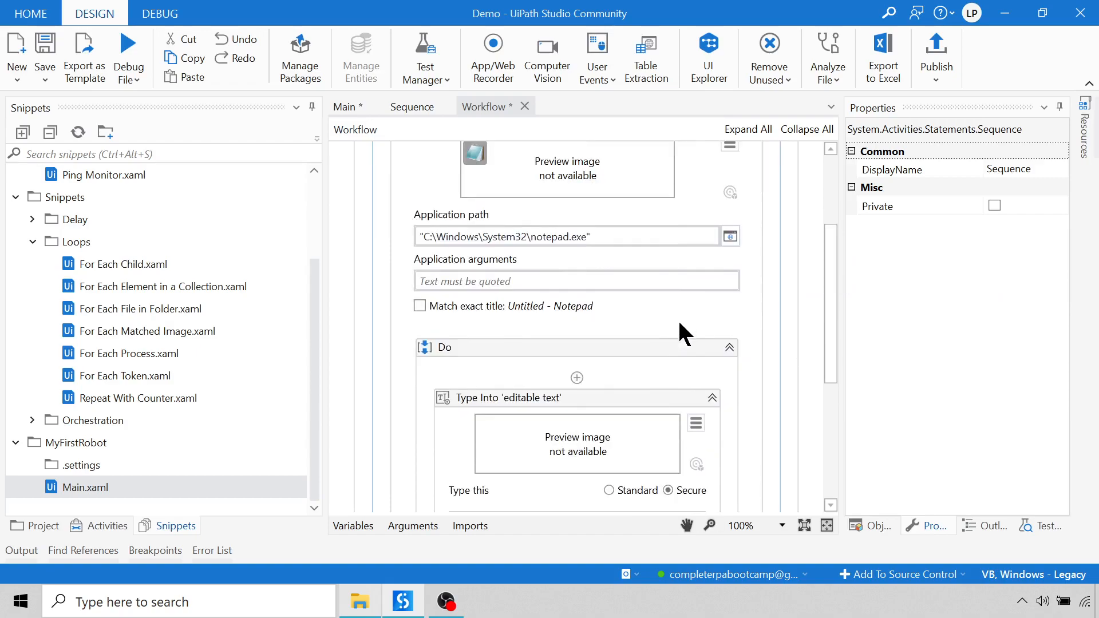
{"action": "scroll", "coordinate": [708, 347], "scroll_direction": "down", "scroll_amount": 1}
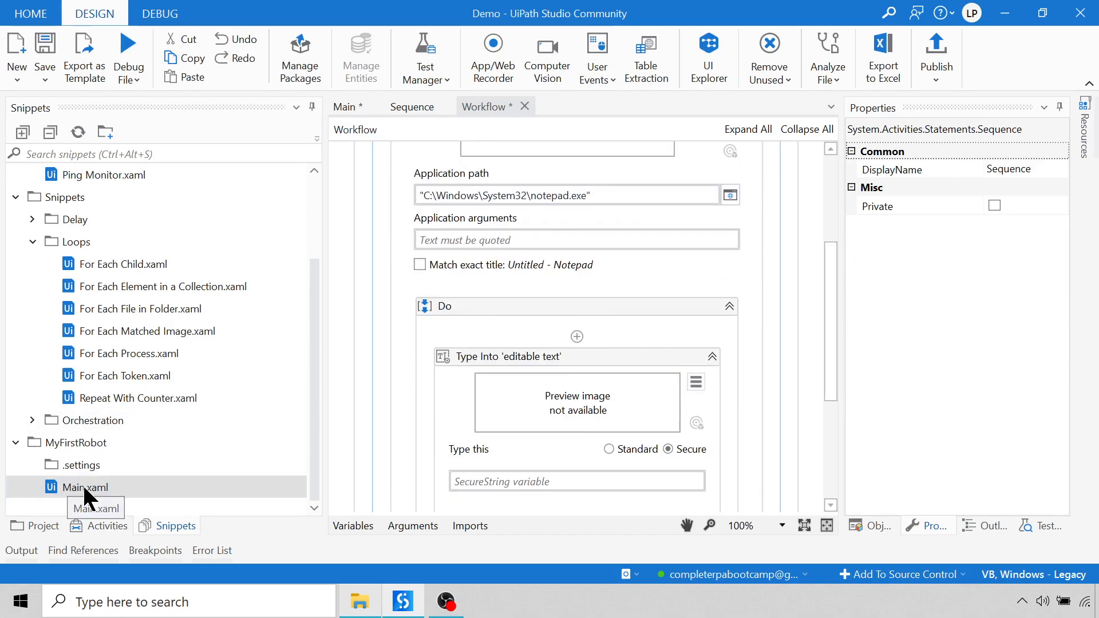
{"action": "scroll", "coordinate": [432, 421], "scroll_direction": "up", "scroll_amount": 4}
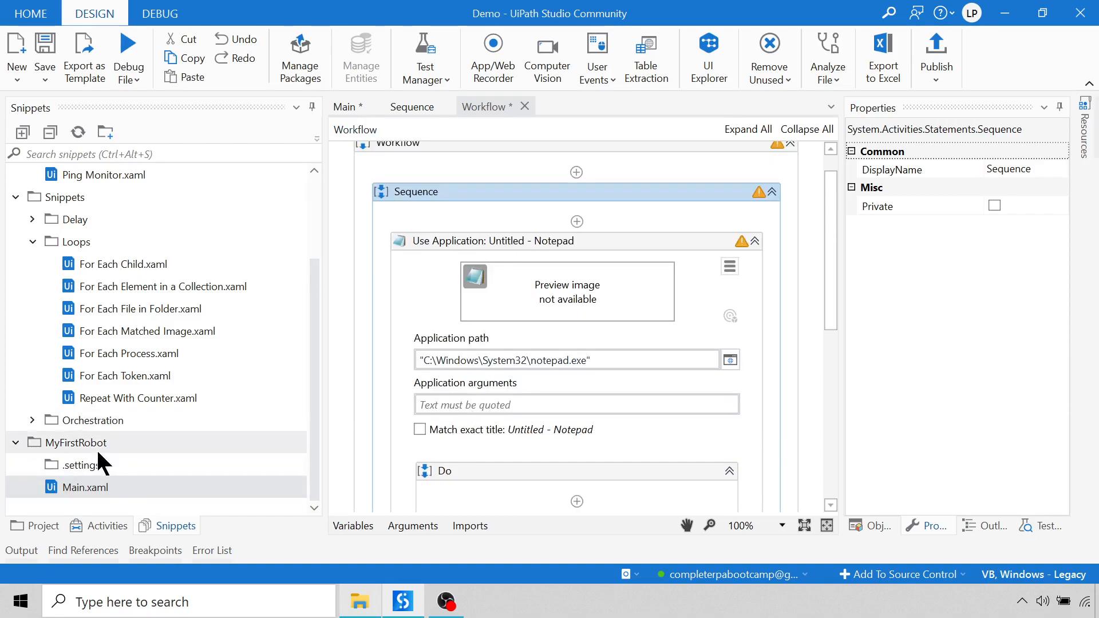
Remove the MyFirstRobot folder from the snippets library and delete its inserted Sequence from the Workflow
{"action": "right_click", "coordinate": [98, 450]}
{"action": "left_click", "coordinate": [142, 485]}
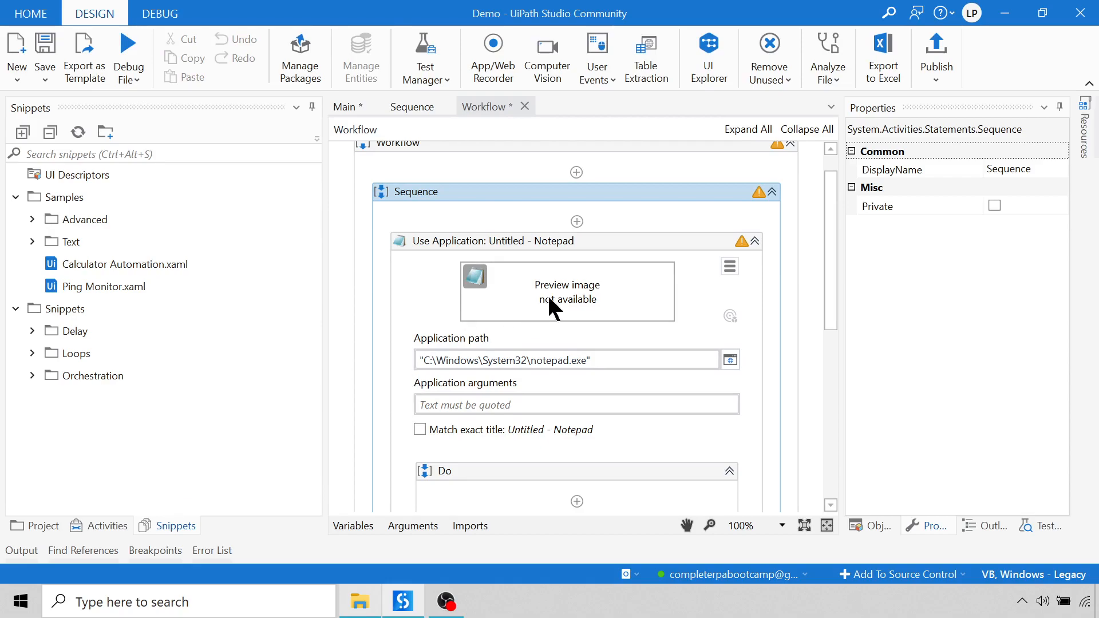
{"action": "right_click", "coordinate": [636, 194]}
{"action": "left_click", "coordinate": [680, 204]}
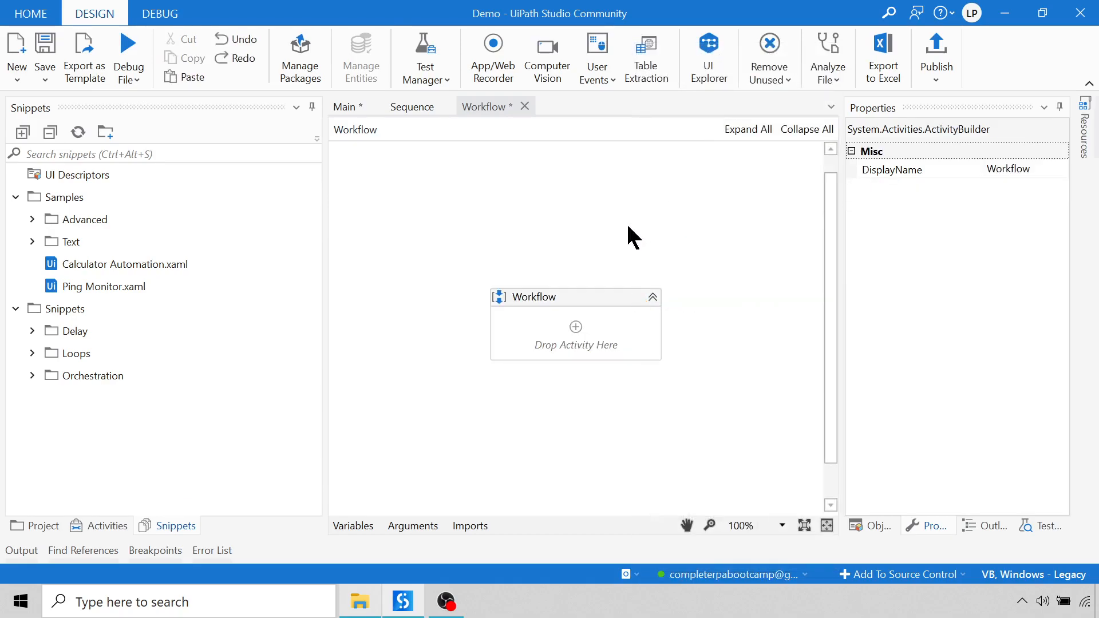
Open the Ping Monitor sample, examine its flowchart and the activities inside the Ping sequence, and close it
{"action": "left_click", "coordinate": [94, 293]}
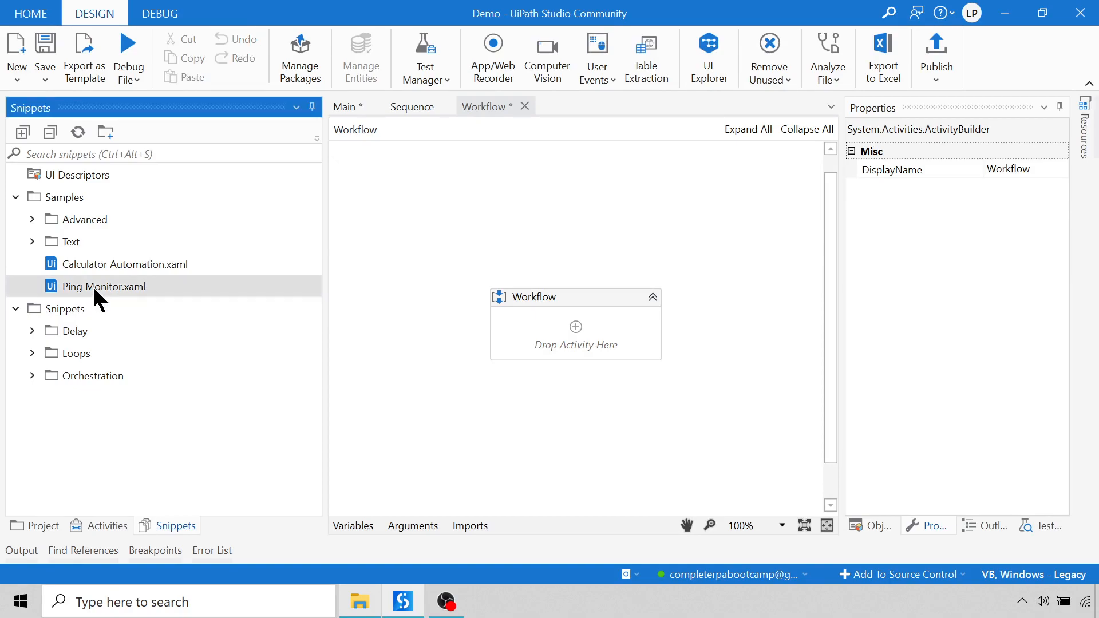
{"action": "double_click", "coordinate": [94, 290]}
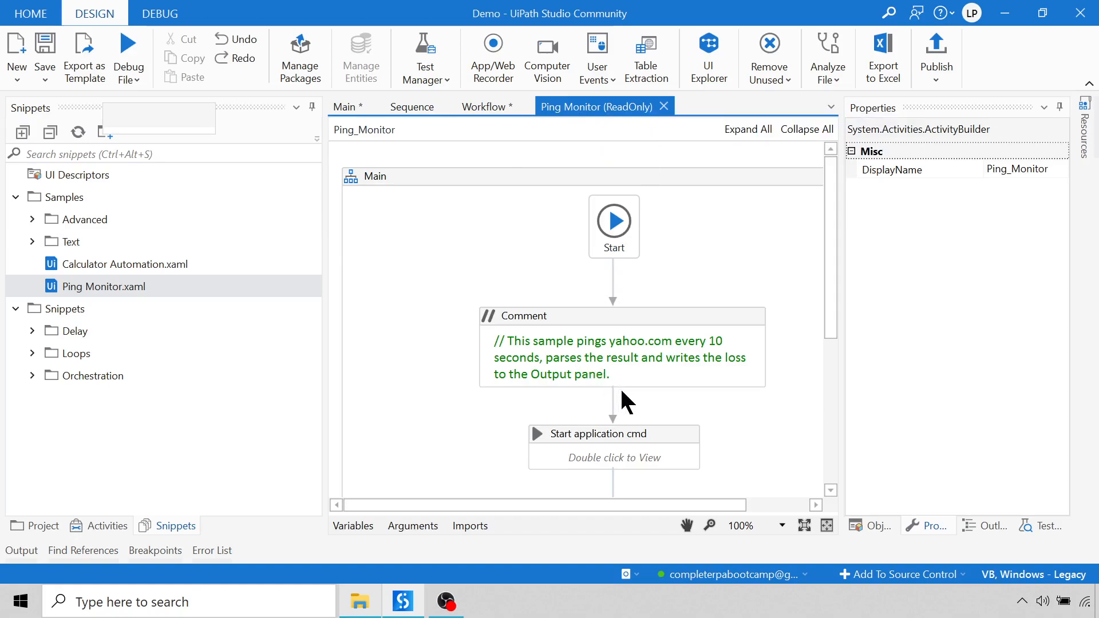
{"action": "scroll", "coordinate": [620, 399], "scroll_direction": "down", "scroll_amount": 5}
{"action": "left_click", "coordinate": [671, 318]}
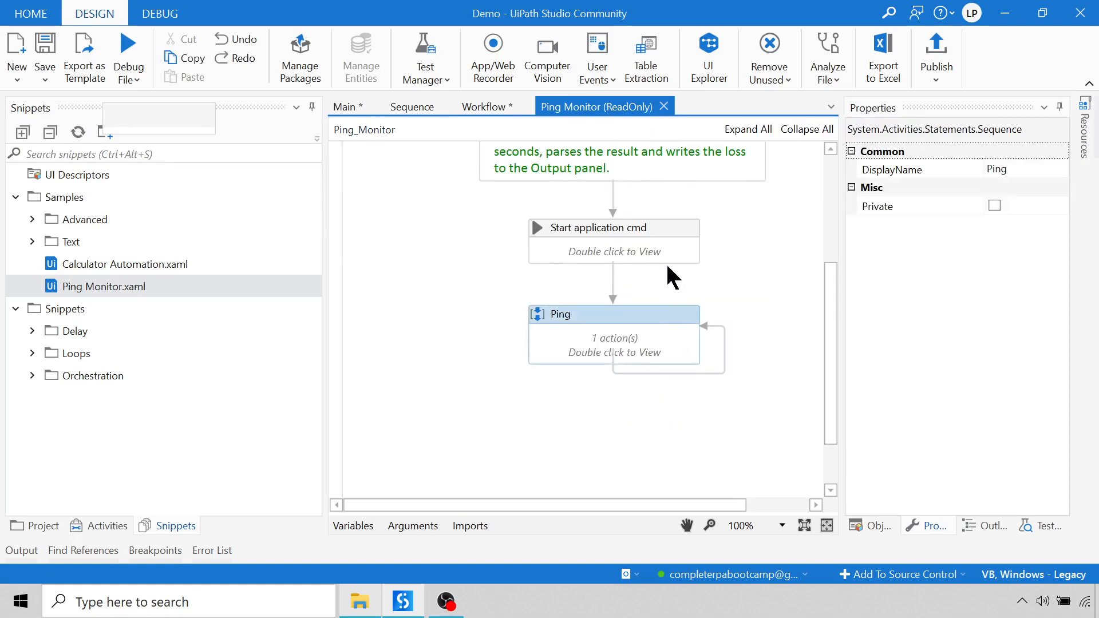
{"action": "double_click", "coordinate": [656, 315]}
{"action": "scroll", "coordinate": [654, 320], "scroll_direction": "down", "scroll_amount": 10}
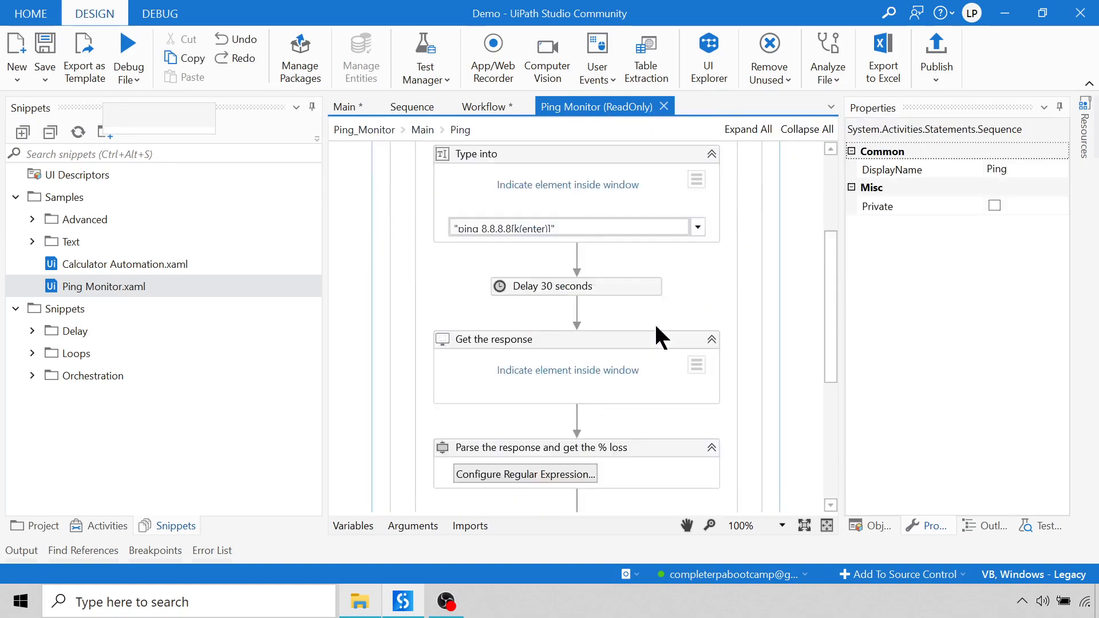
{"action": "scroll", "coordinate": [655, 327], "scroll_direction": "down", "scroll_amount": 3}
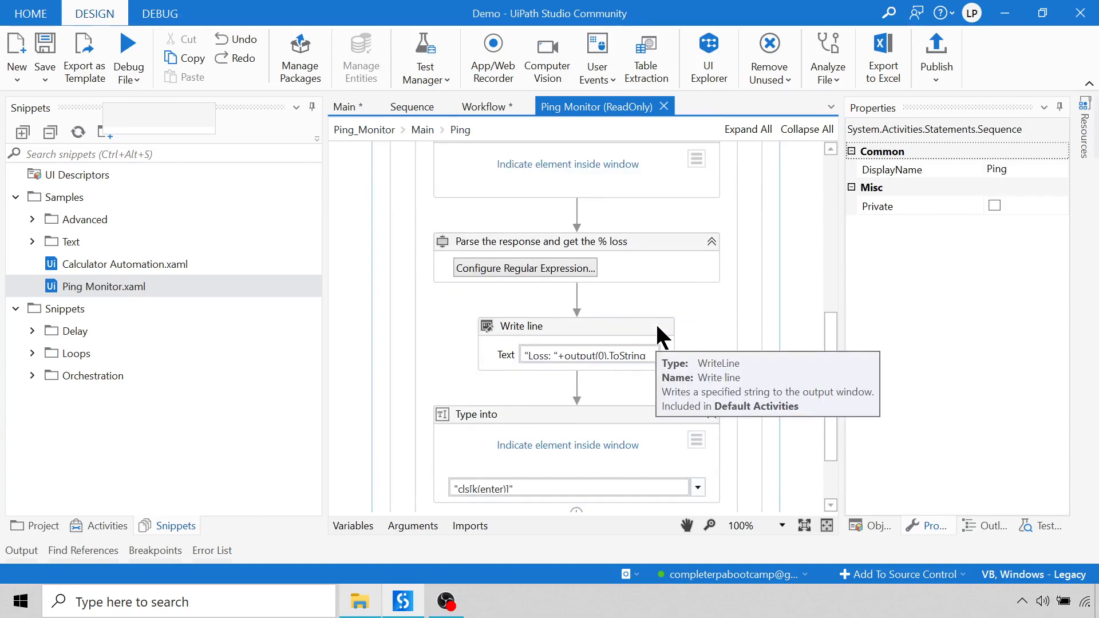
{"action": "scroll", "coordinate": [655, 322], "scroll_direction": "down", "scroll_amount": 3}
{"action": "scroll", "coordinate": [573, 241], "scroll_direction": "up", "scroll_amount": 5}
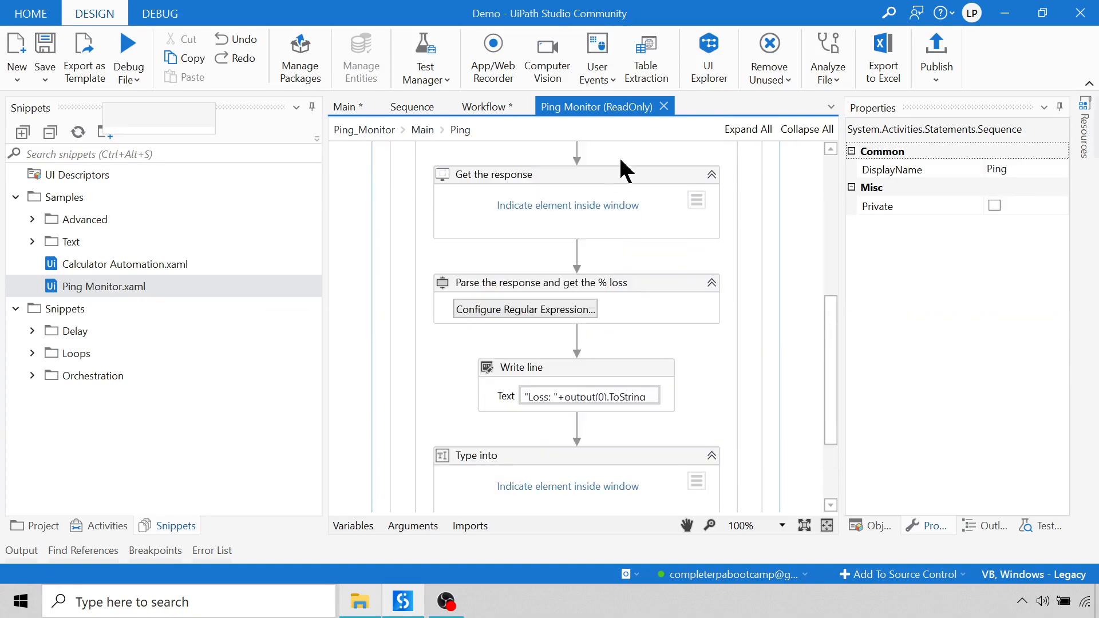
{"action": "left_click", "coordinate": [663, 106]}
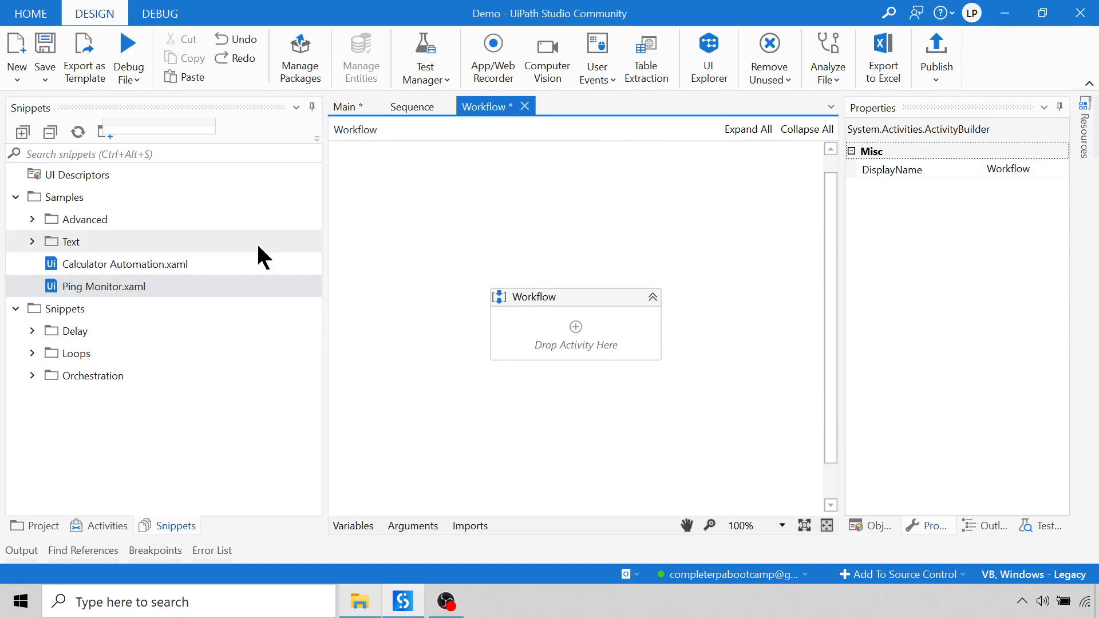
Insert the Ping Monitor sample into the empty Workflow and delete the resulting Main flowchart again
{"action": "left_click_drag", "start_coordinate": [104, 286], "coordinate": [548, 351]}
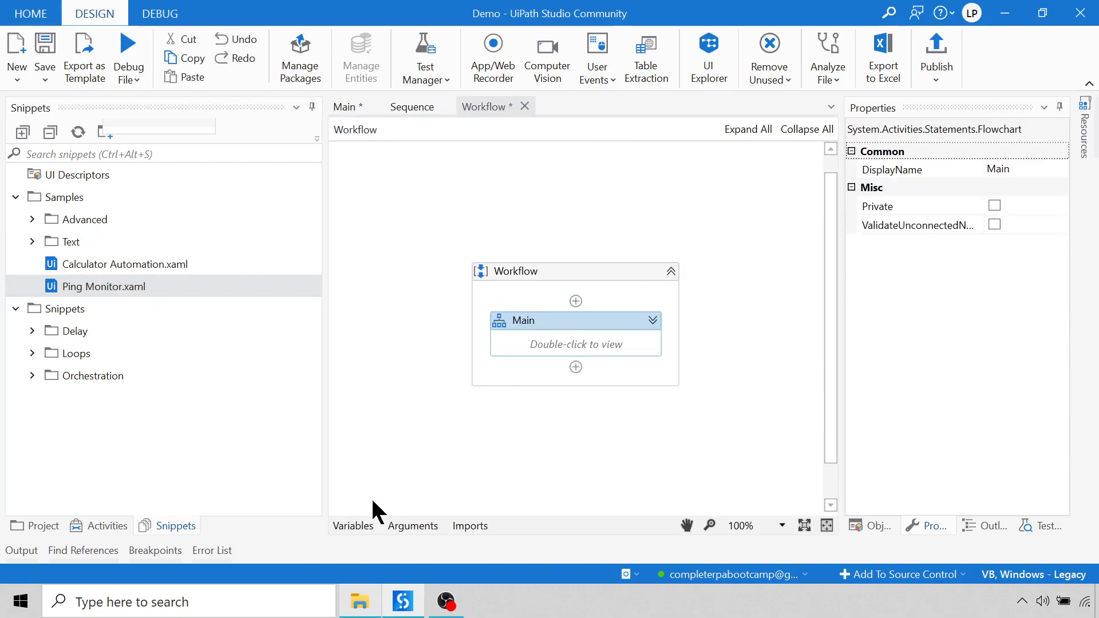
{"action": "right_click", "coordinate": [601, 321]}
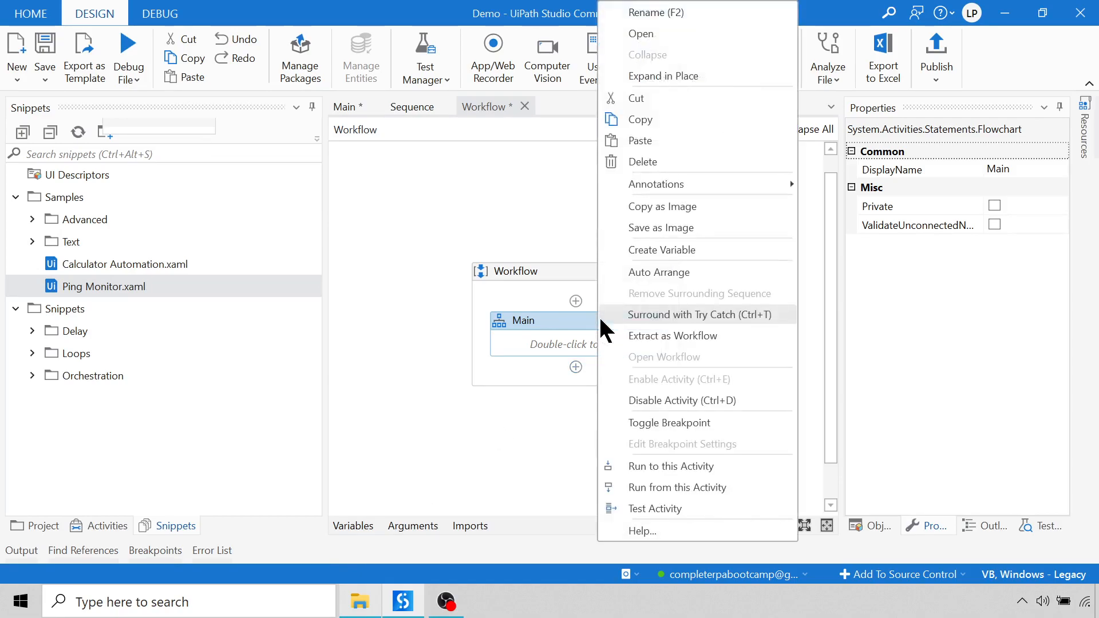
{"action": "left_click", "coordinate": [641, 159]}
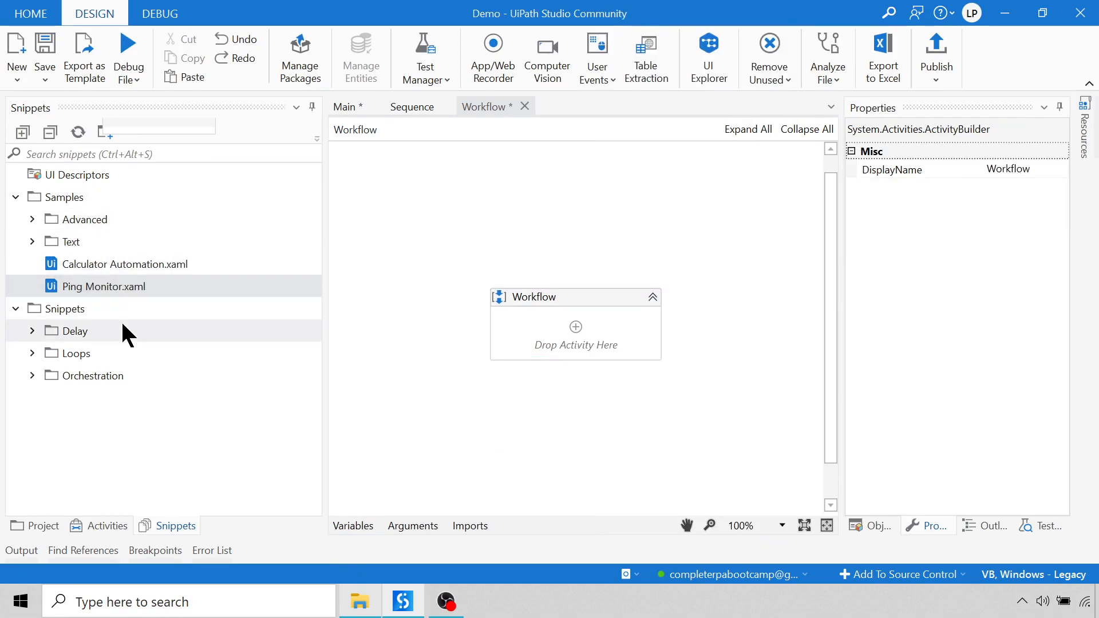